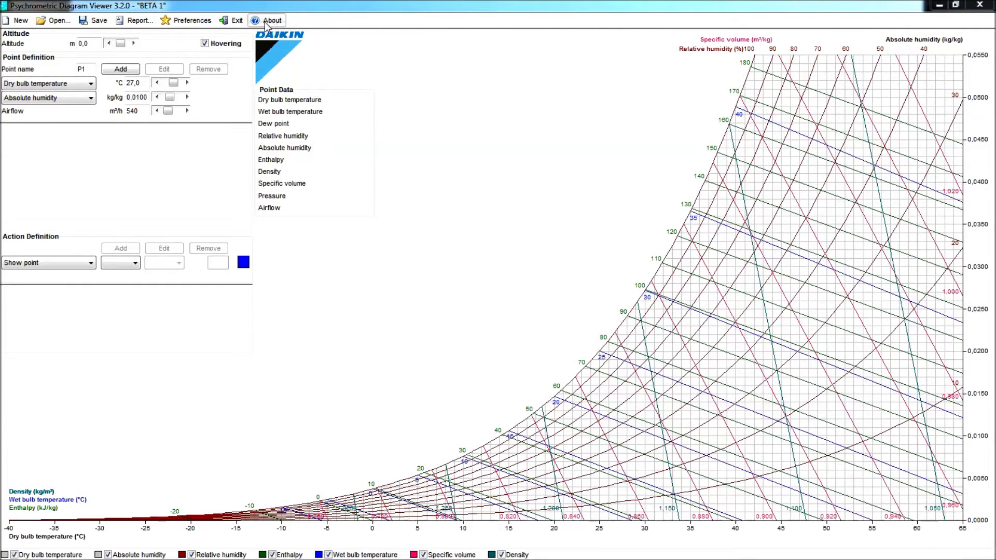
# - Open Preferences on the Diagrams tab, showing the diagram type and density calculation settings
pyautogui.click(193, 21)
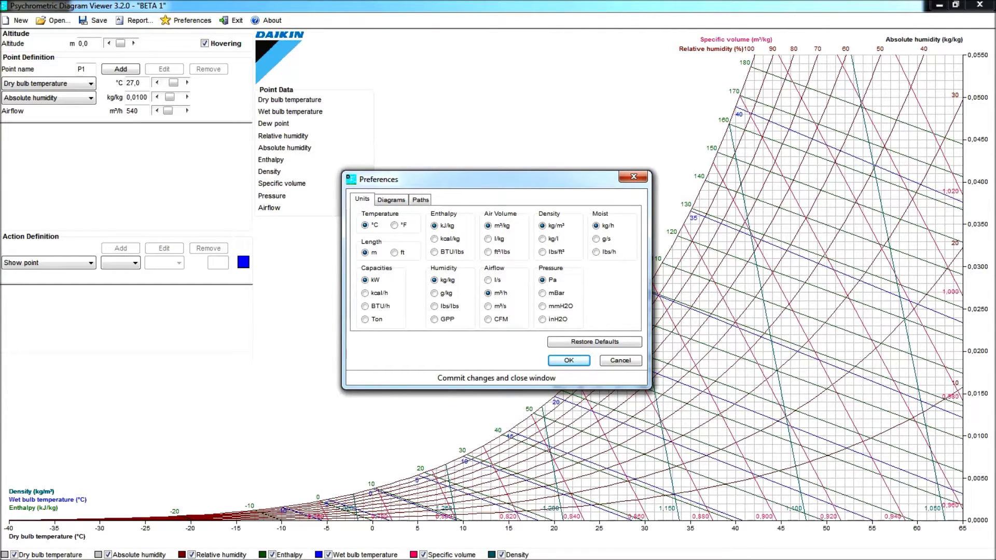
pyautogui.click(390, 202)
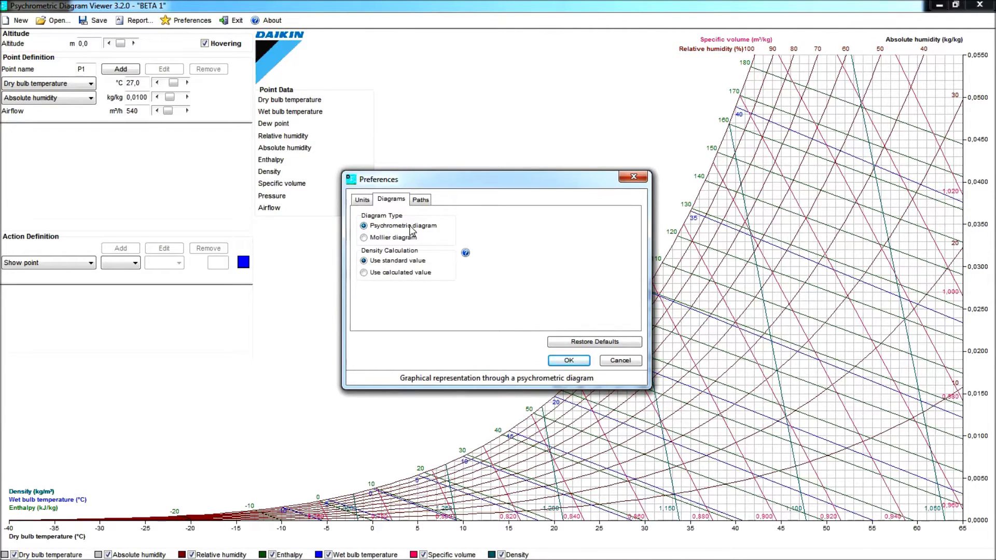
# - Try the Mollier diagram type, revert to Psychrometric, and show the density calculation explanation
pyautogui.click(392, 238)
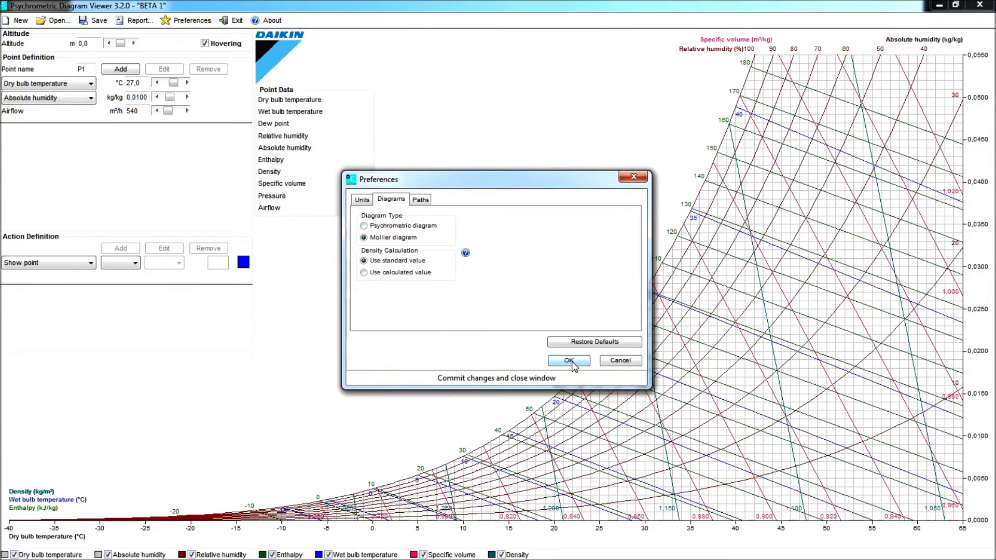
pyautogui.click(572, 362)
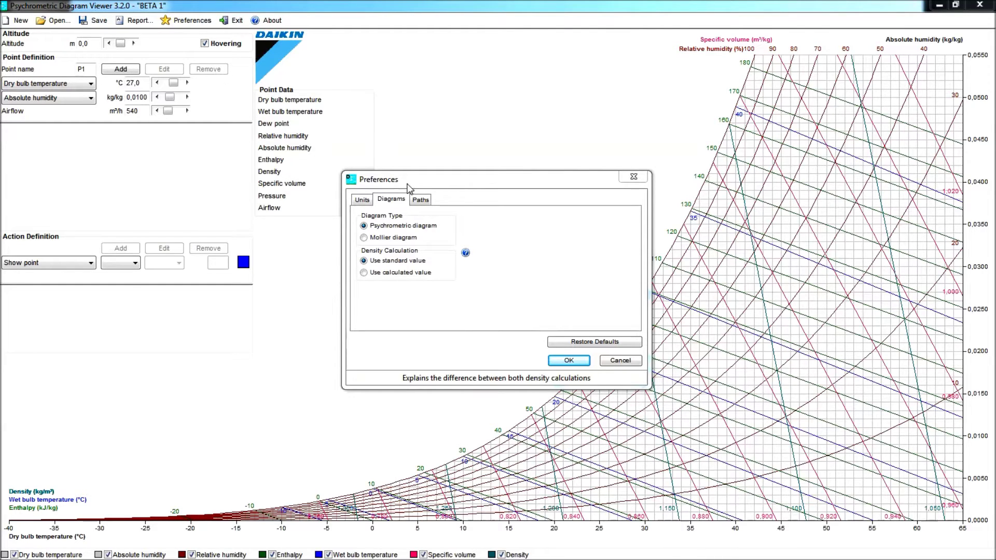
pyautogui.click(465, 253)
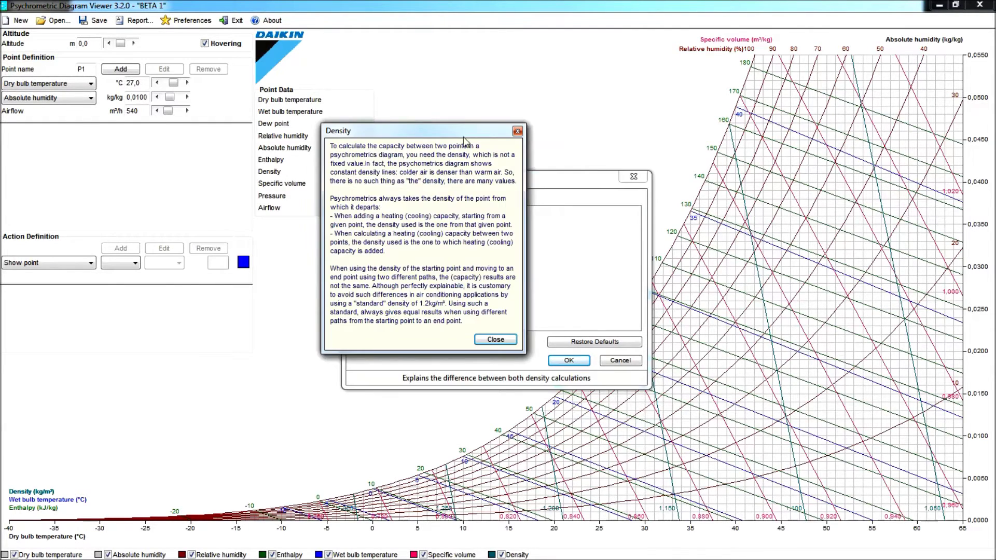
# - Dismiss the density explanation, review the Paths tab, and close Preferences
pyautogui.moveTo(461, 133); pyautogui.dragTo(630, 137)
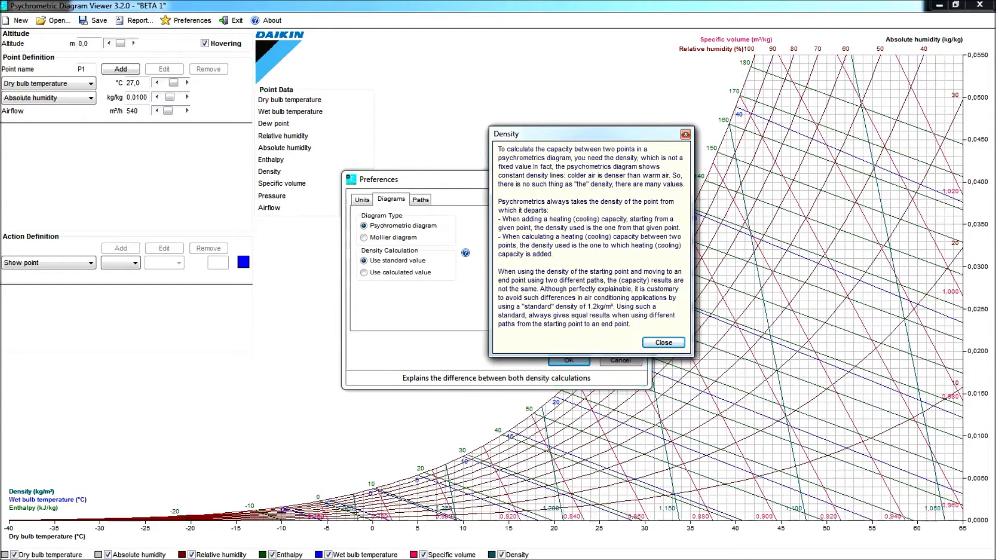
pyautogui.press('Escape')
pyautogui.hotkey('ctrl', 'Tab')
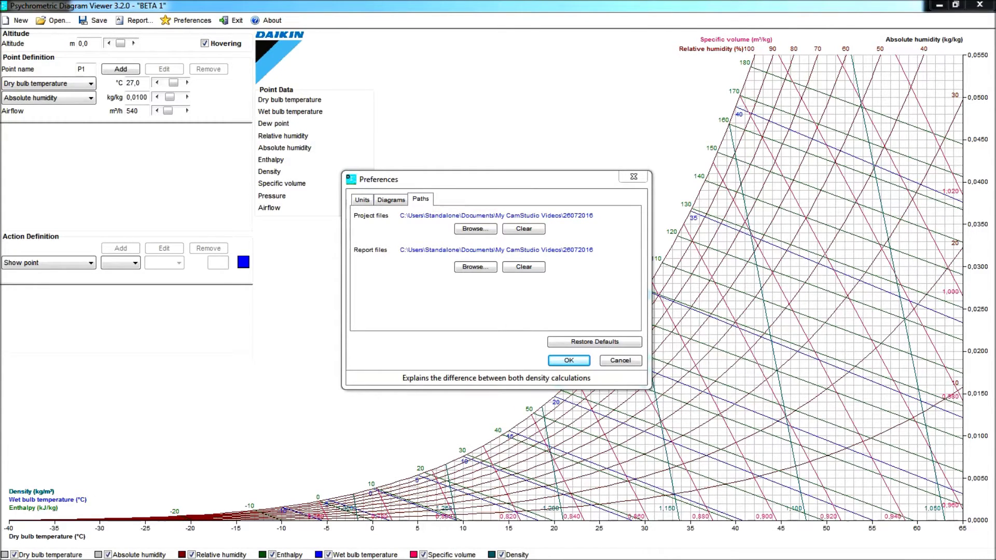
pyautogui.press('Return')
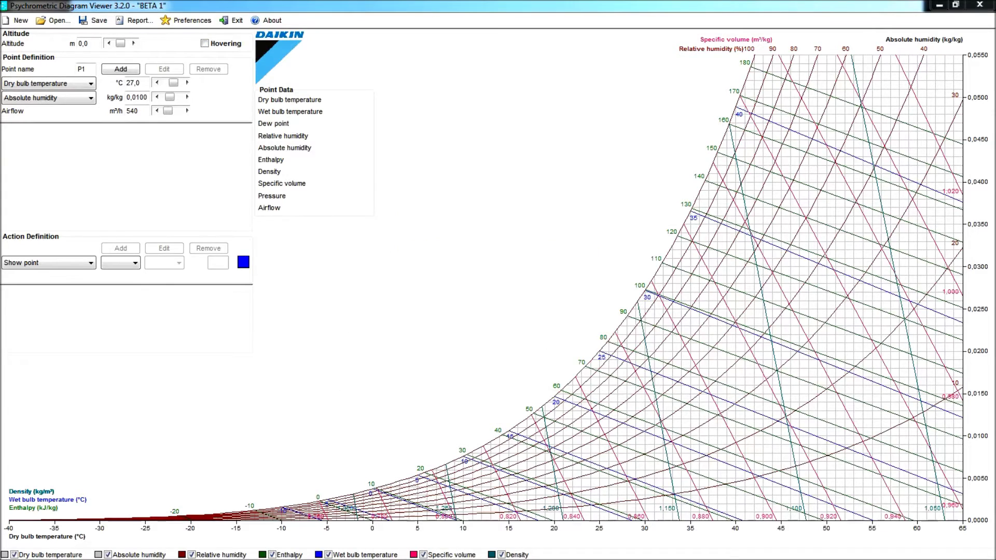
pyautogui.click(91, 85)
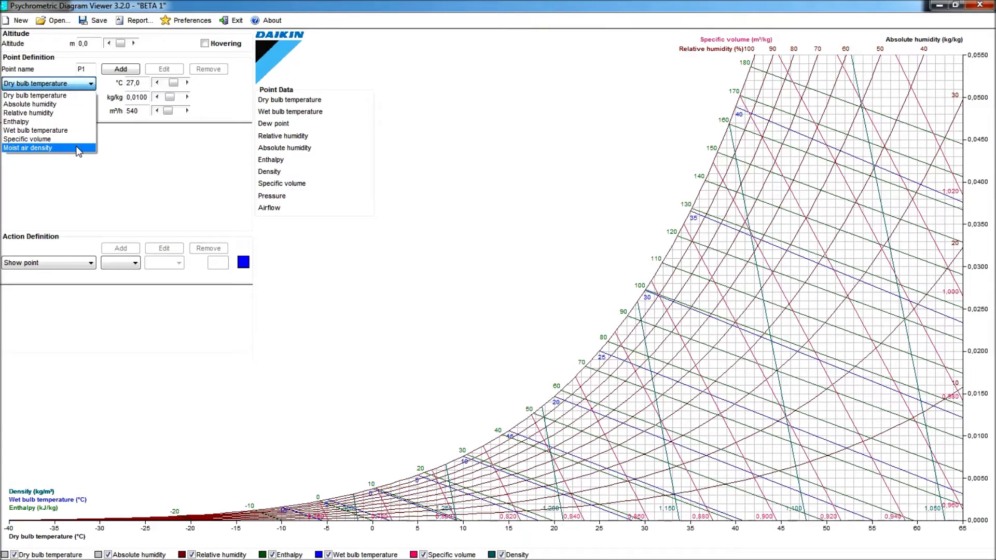
# - Enter 24 °C dry bulb, 50% relative humidity and 400 m³/h airflow for the point
pyautogui.click(81, 82)
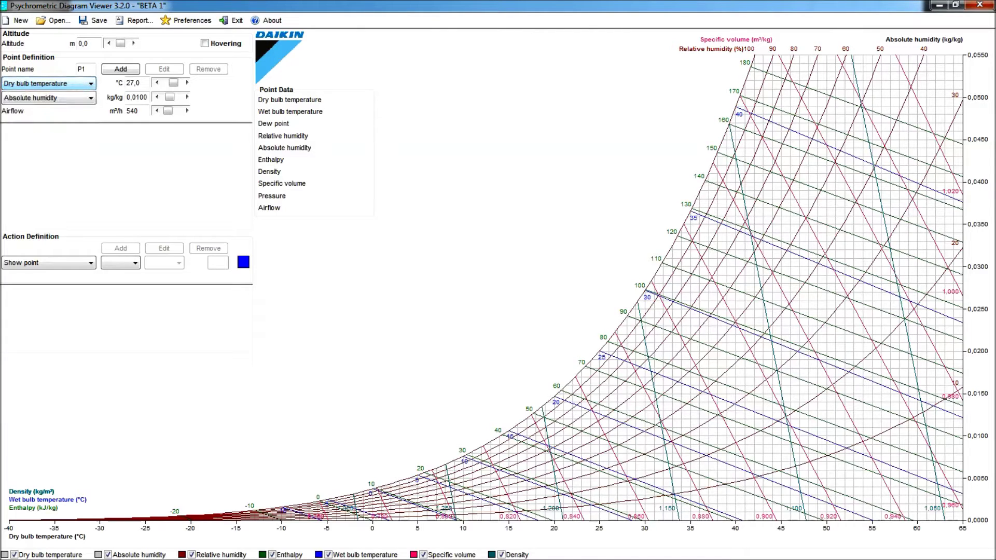
pyautogui.doubleClick(139, 83)
pyautogui.write('24')
pyautogui.click(91, 99)
pyautogui.click(91, 100)
pyautogui.click(65, 126)
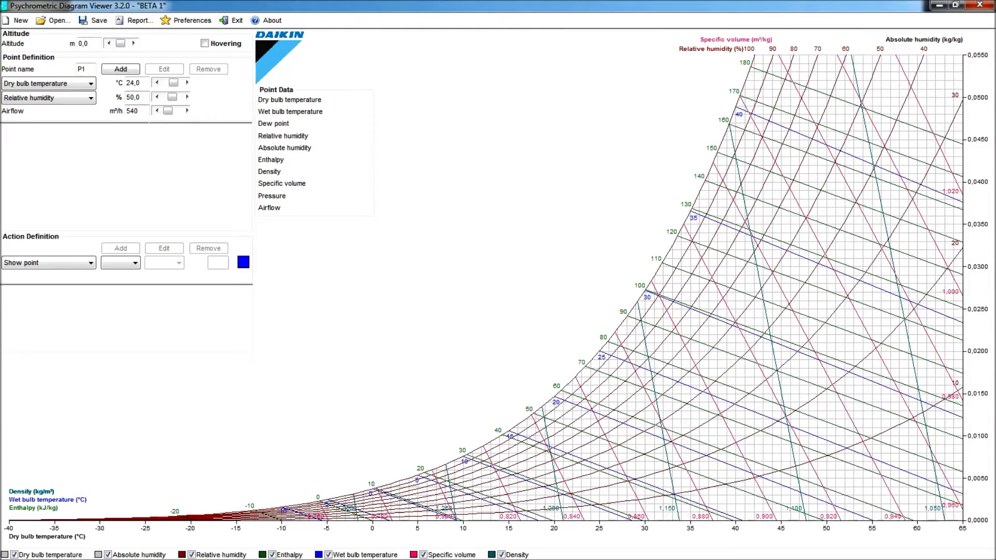
pyautogui.click(132, 111)
pyautogui.write('400')
# - Plot P1 on the chart, giving 17,1 °C wet bulb, 13,0 °C dew point and 47,6 kJ/kg
pyautogui.click(123, 73)
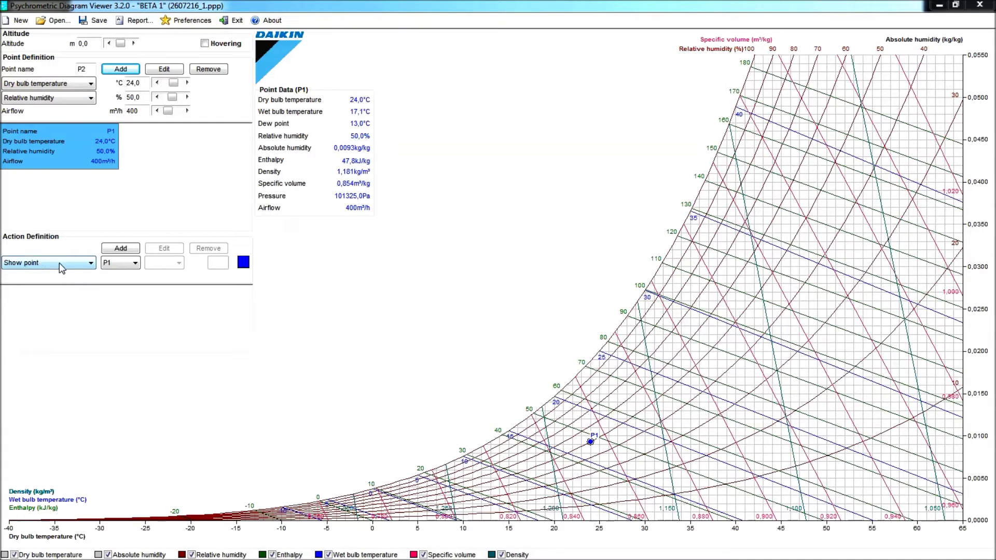
# - Add a Show point action for P1, marking it with dashed guide lines
pyautogui.click(125, 250)
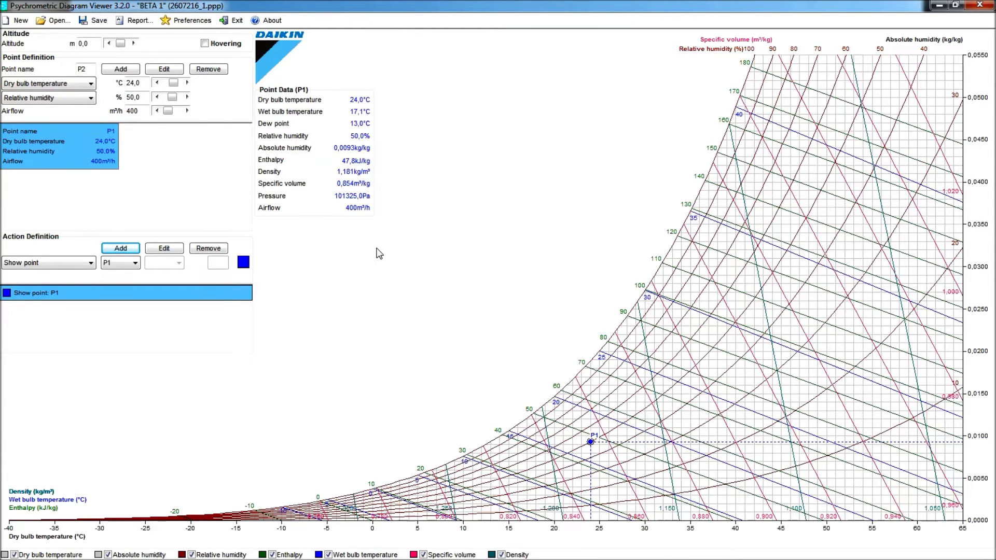
# - Recolour the Show point: P1 action from blue to red
pyautogui.click(87, 299)
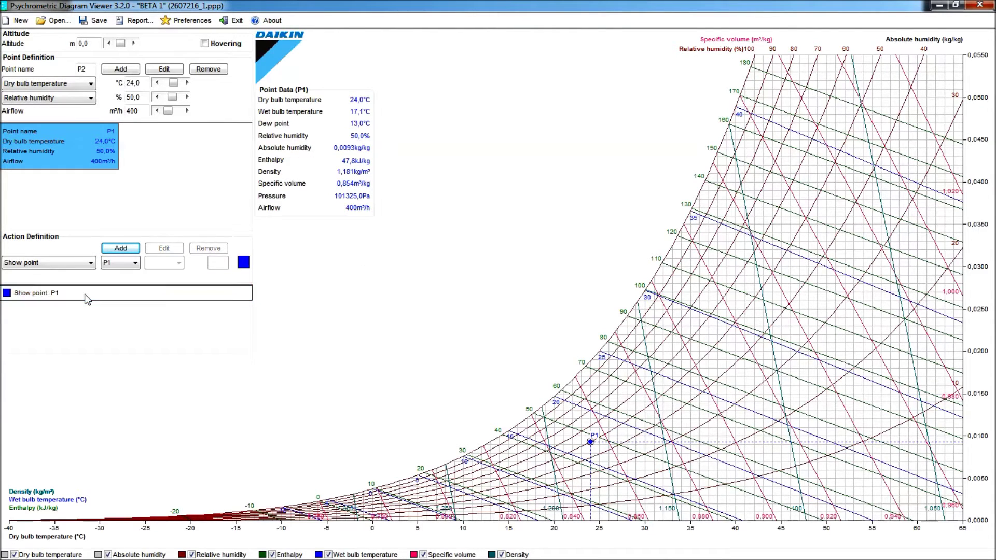
pyautogui.click(85, 295)
pyautogui.click(163, 249)
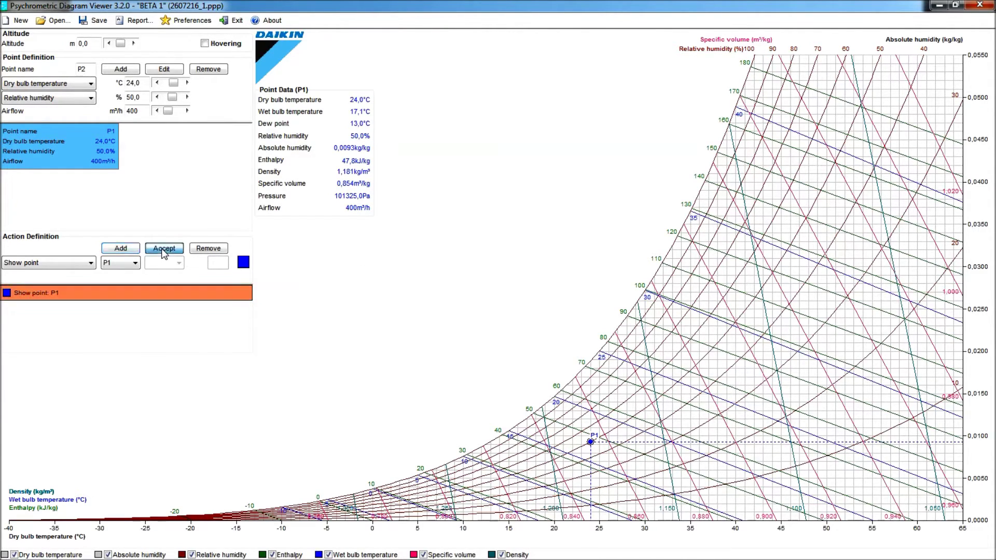
pyautogui.click(243, 263)
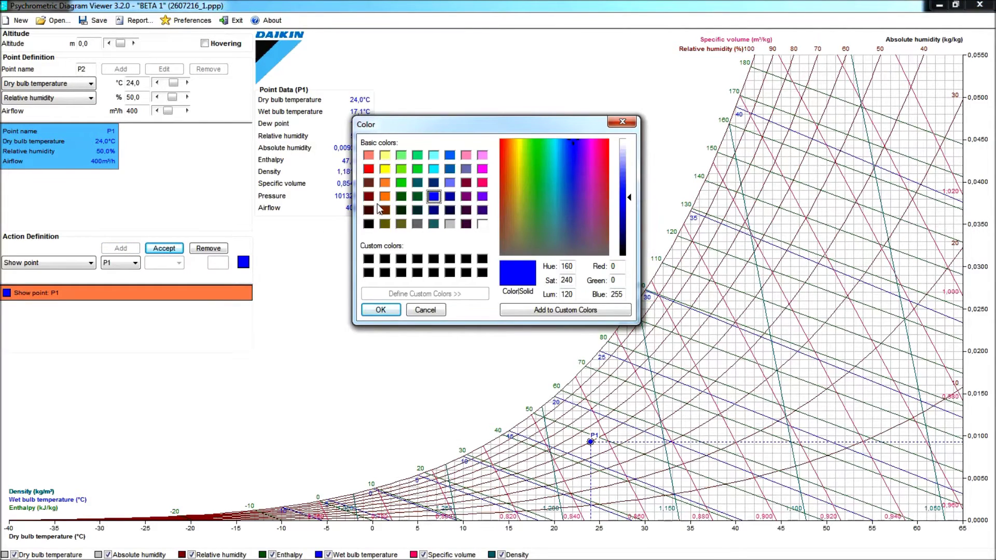
pyautogui.click(368, 169)
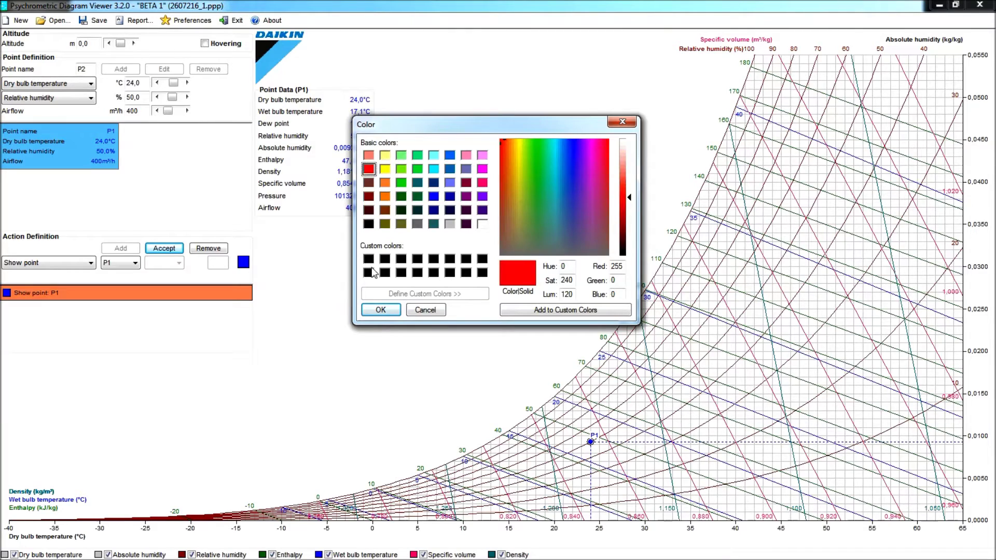
pyautogui.click(381, 312)
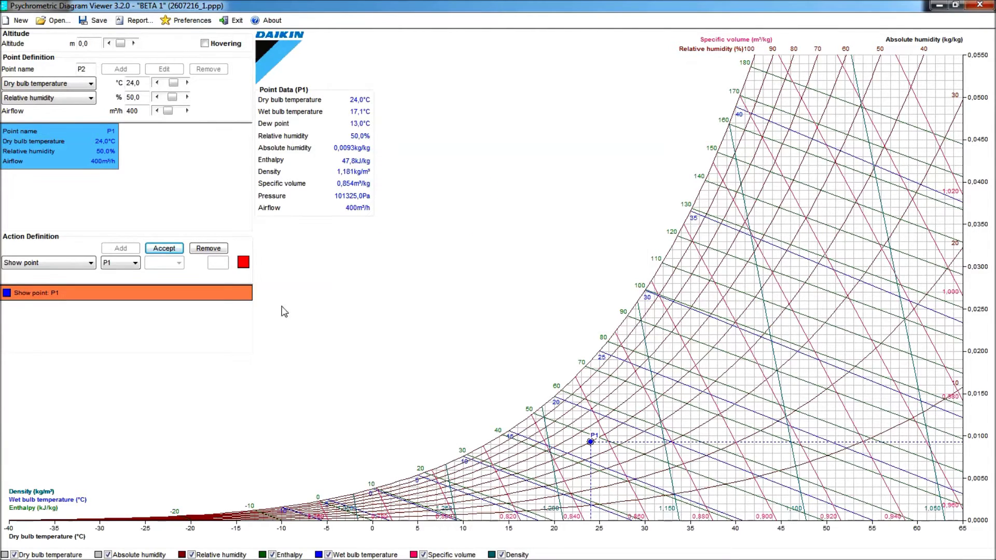
pyautogui.click(165, 249)
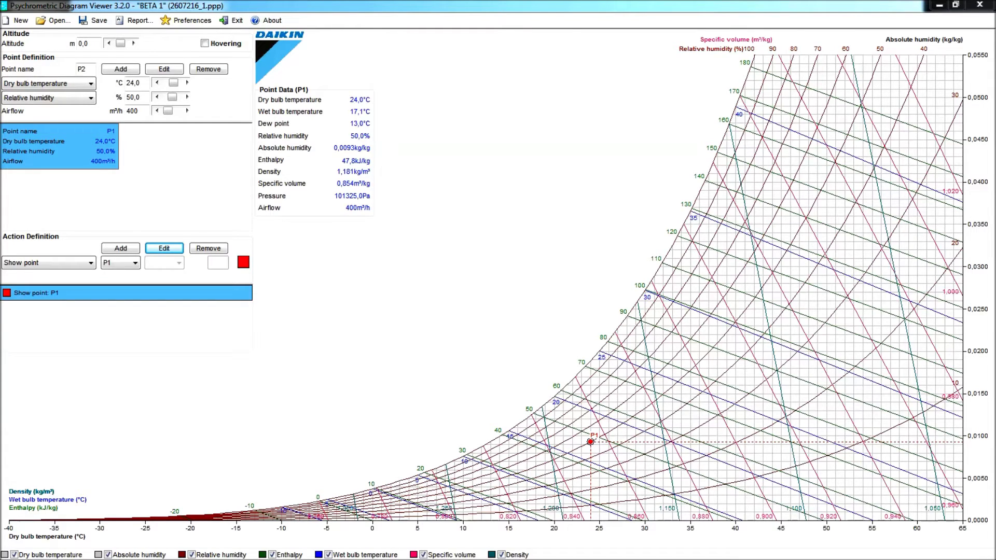
pyautogui.click(118, 70)
pyautogui.click(134, 83)
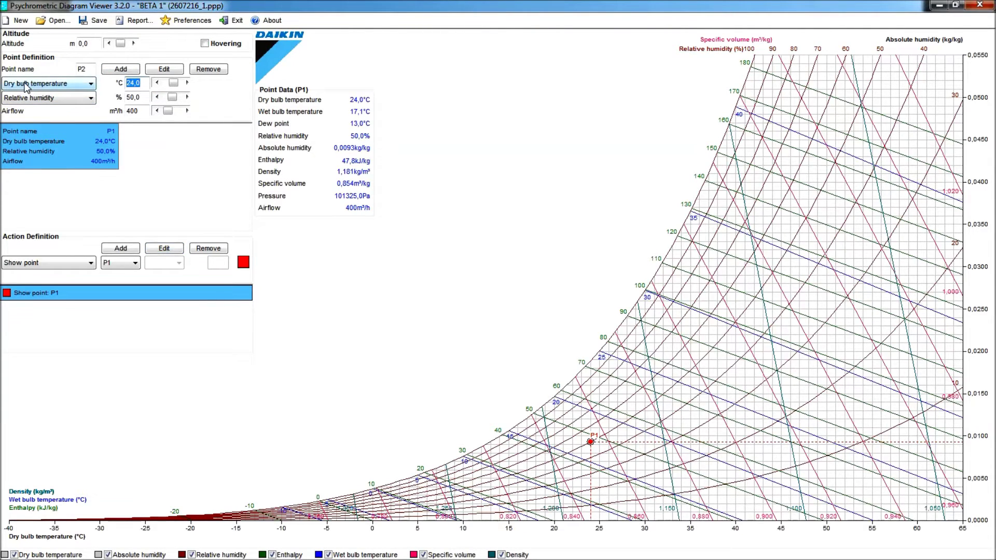
pyautogui.write('-10')
pyautogui.press('Tab')
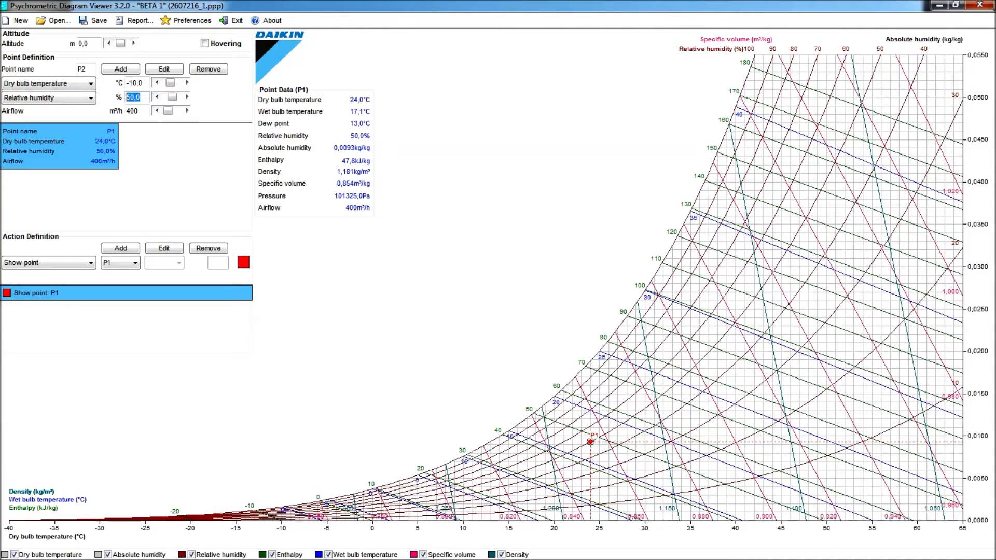
pyautogui.write('80')
pyautogui.press('Tab')
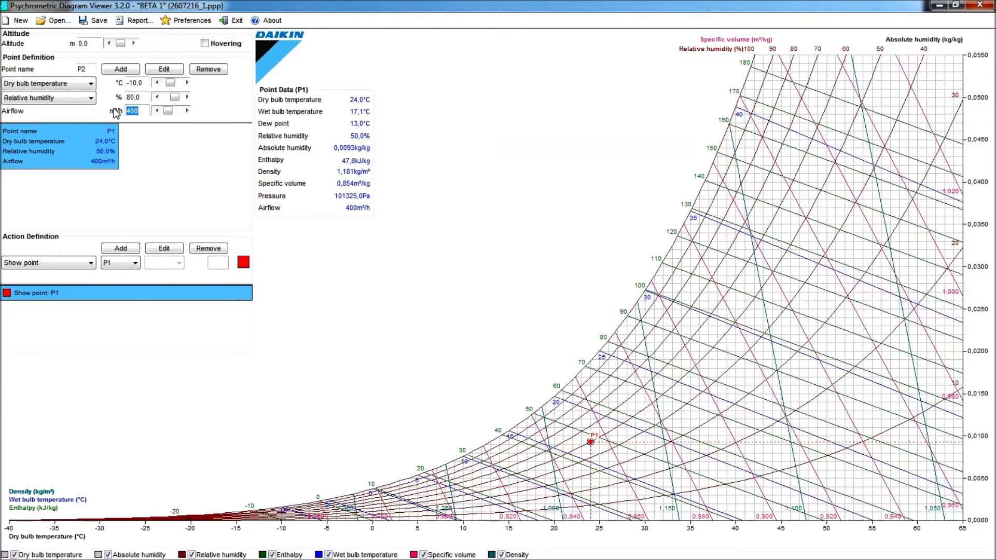
pyautogui.write('200')
pyautogui.click(124, 70)
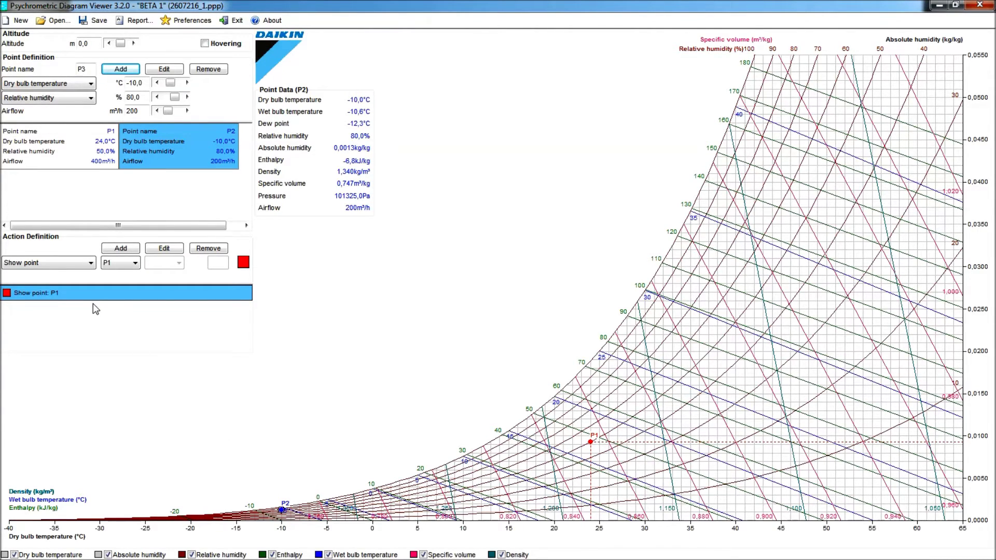
# - Add a Mix air action of P1 and P2, creating PP1 at 11,7 °C, 74,6 %, 600 m³/h
pyautogui.click(92, 263)
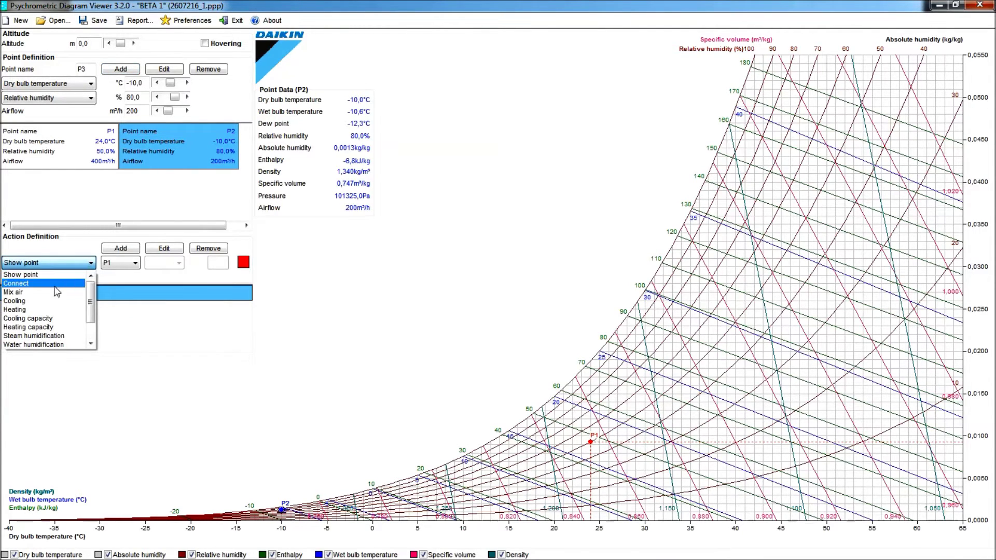
pyautogui.click(48, 291)
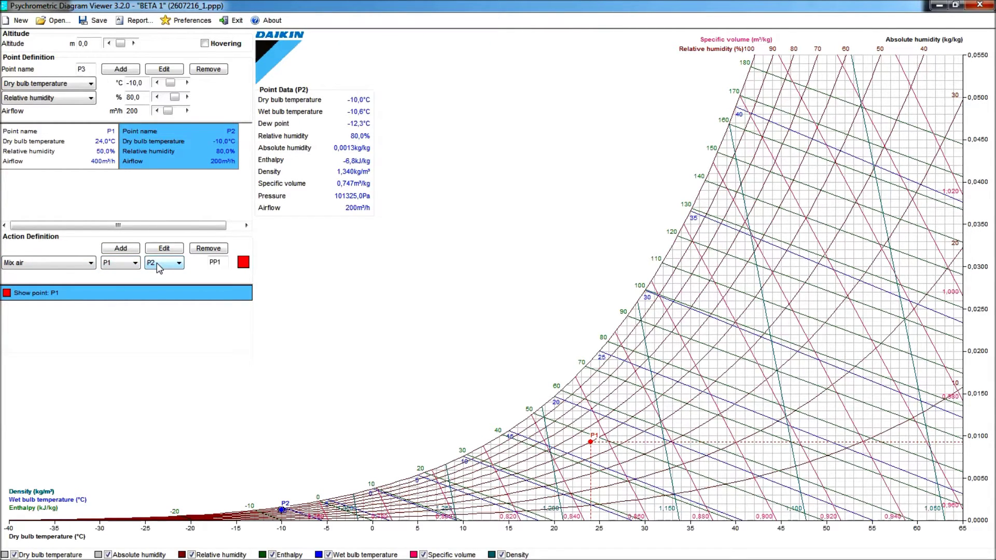
pyautogui.click(127, 253)
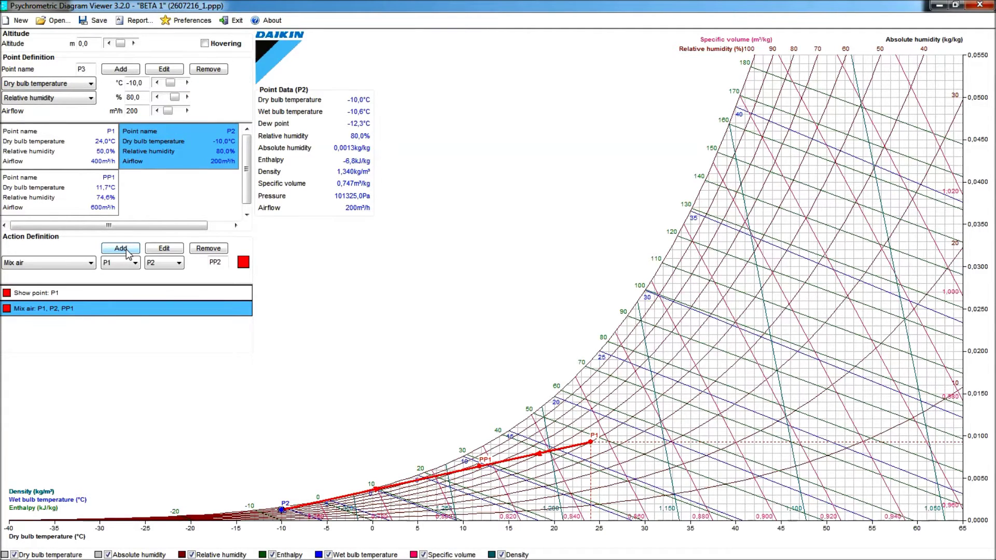
# - Select PP1 on the chart to view its data: 9,4 °C wet bulb, 7,5 °C dew point, 28,0 kJ/kg
pyautogui.click(479, 466)
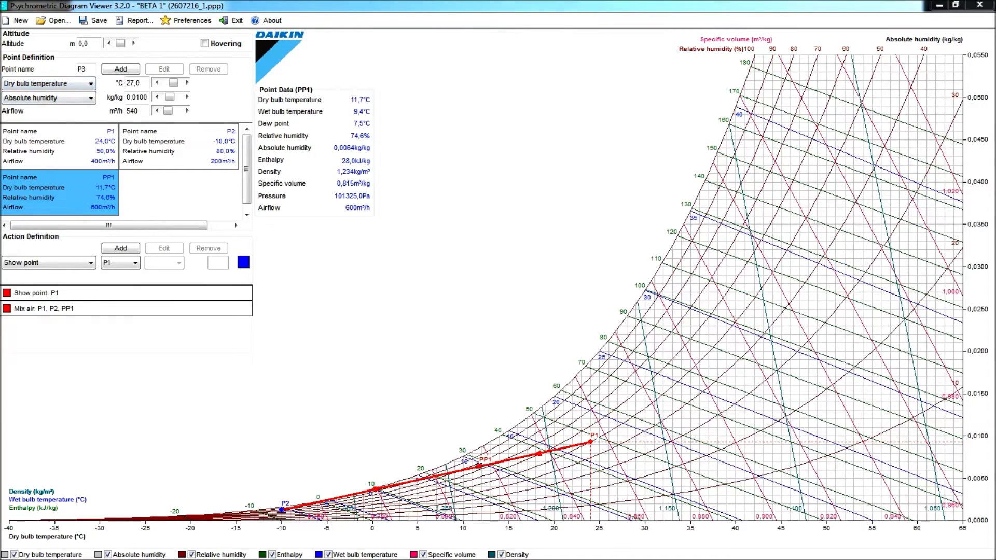
pyautogui.click(133, 83)
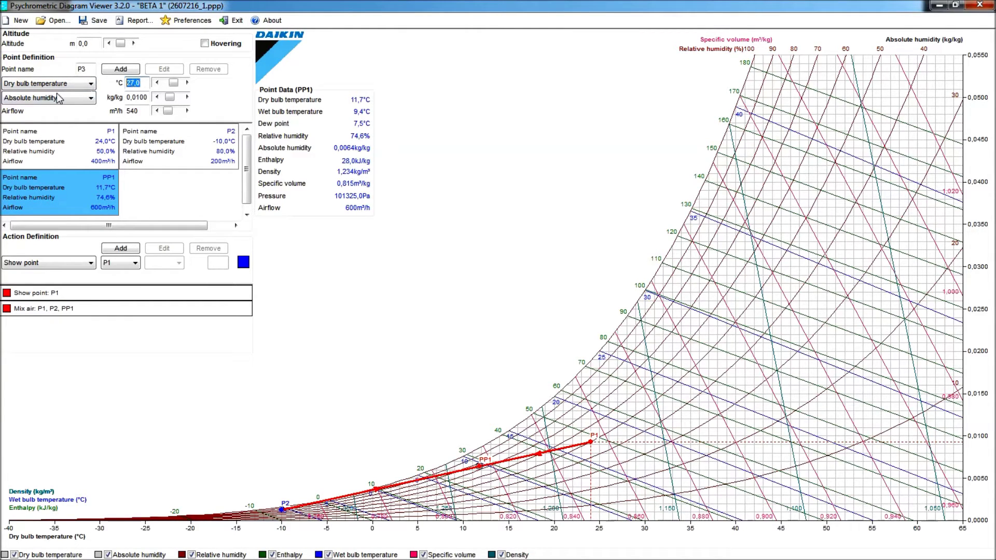
# - Enter 22 °C, 50% relative humidity and 600 m³/h, and add P3 to the chart
pyautogui.write('22')
pyautogui.click(91, 98)
pyautogui.click(53, 128)
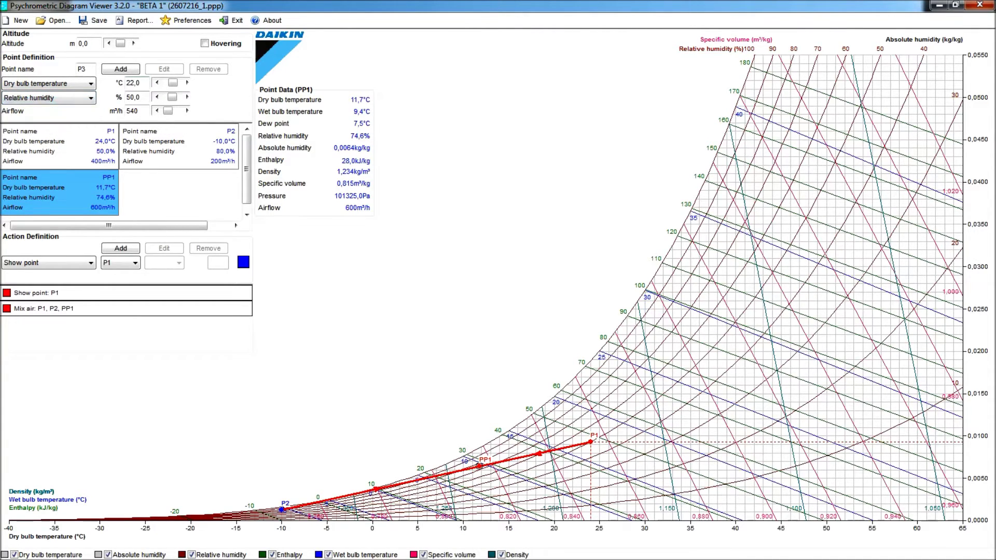
pyautogui.press('Tab')
pyautogui.write('600')
pyautogui.click(119, 71)
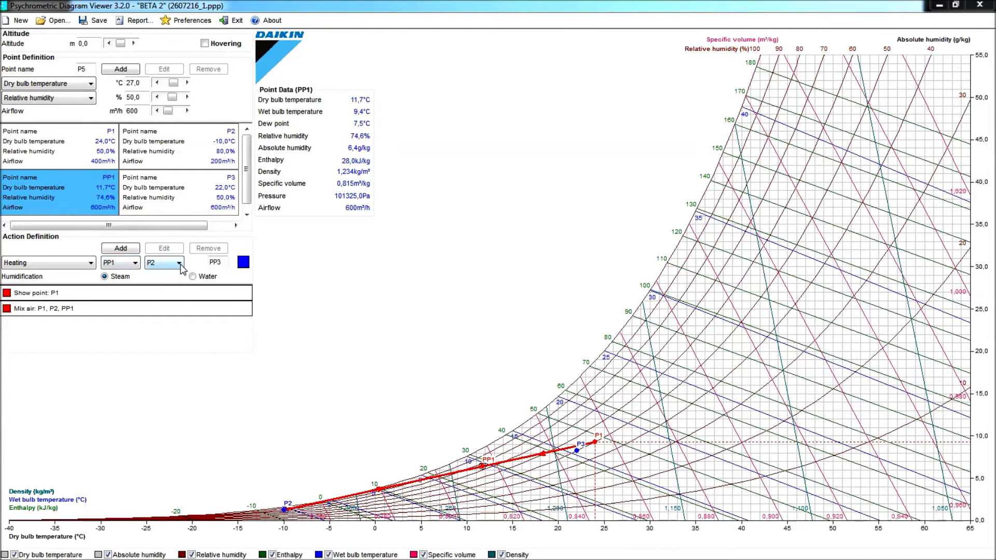
# - Add a Heating process from PP1 to target point P3, creating PP3 with steam humidification
pyautogui.click(164, 263)
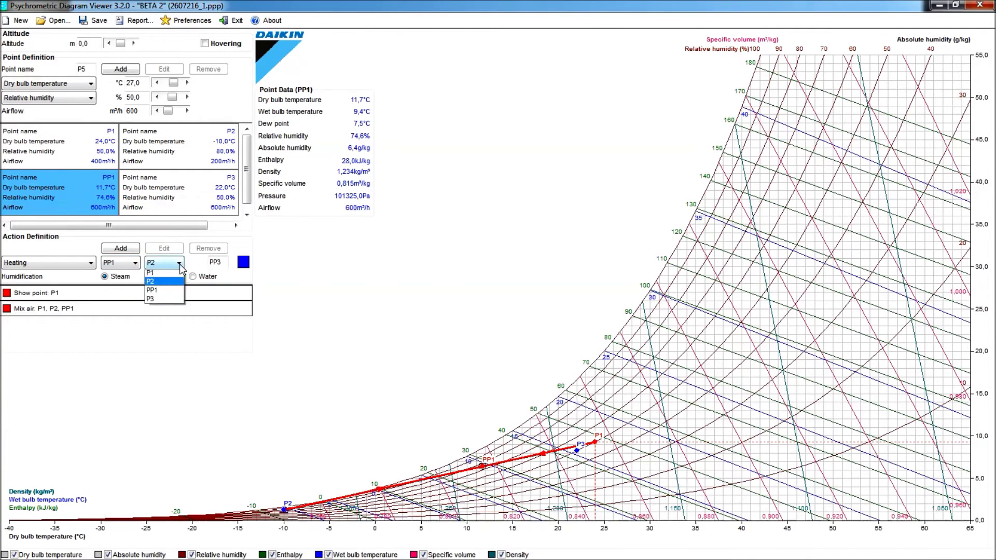
pyautogui.click(158, 301)
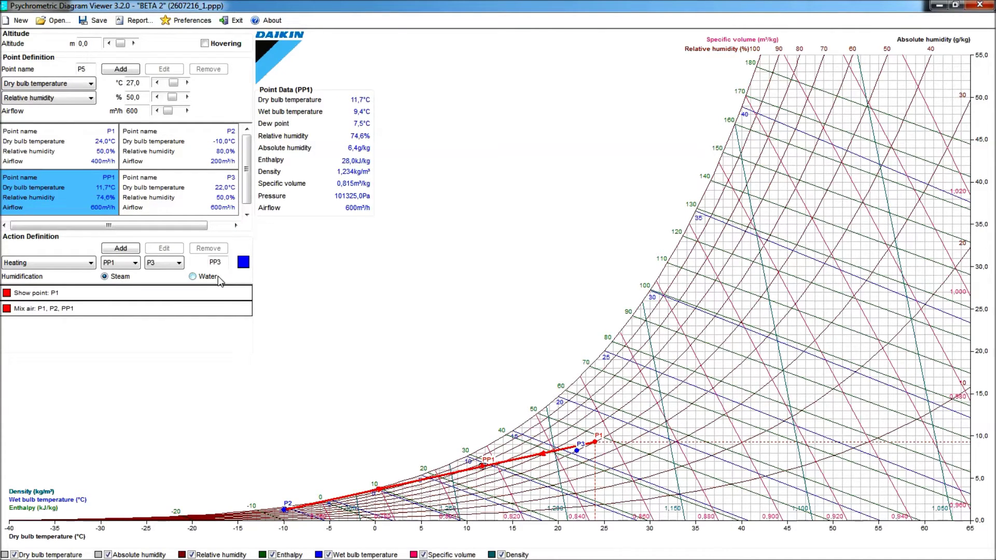
pyautogui.click(121, 248)
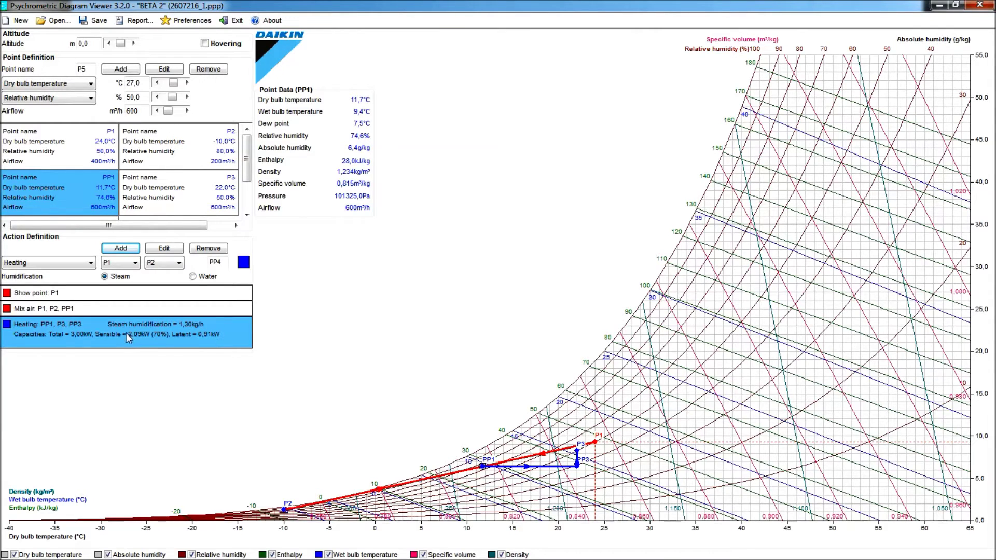
# - Edit the heating process to use water humidification instead of steam and accept
pyautogui.click(164, 248)
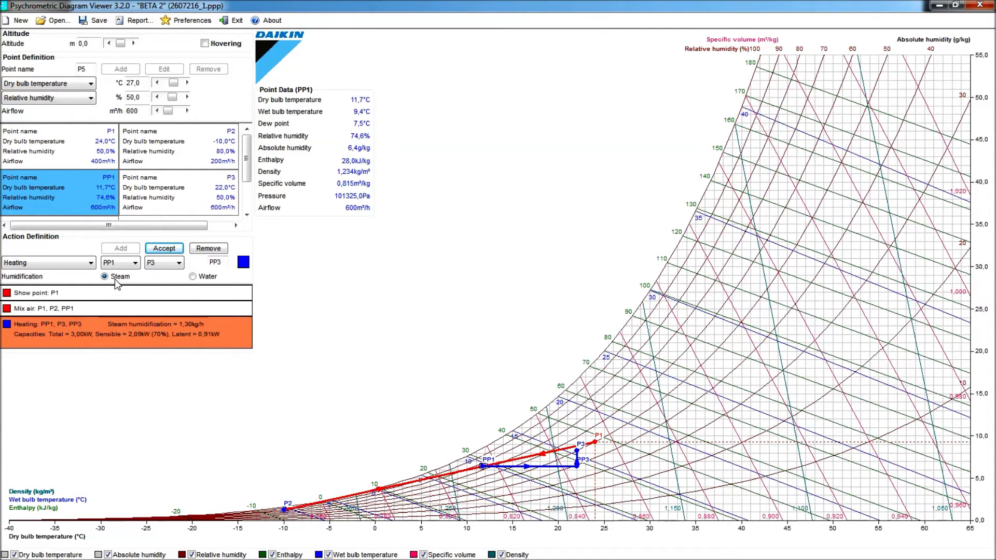
pyautogui.click(193, 276)
pyautogui.click(192, 277)
pyautogui.click(164, 251)
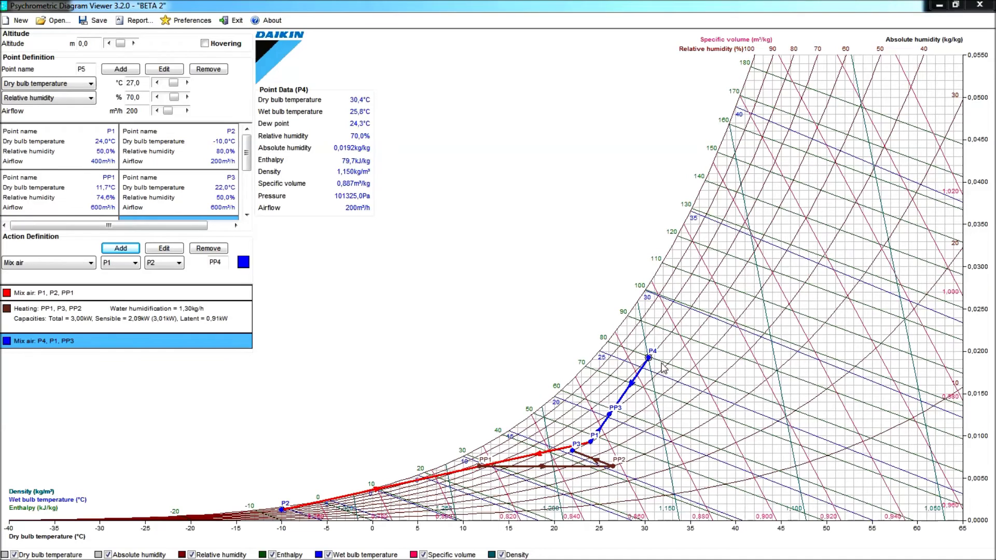
# - Scroll the points list and display PP3's data: 26,1 °C, 59,1 %, 600 m³/h
pyautogui.click(246, 169)
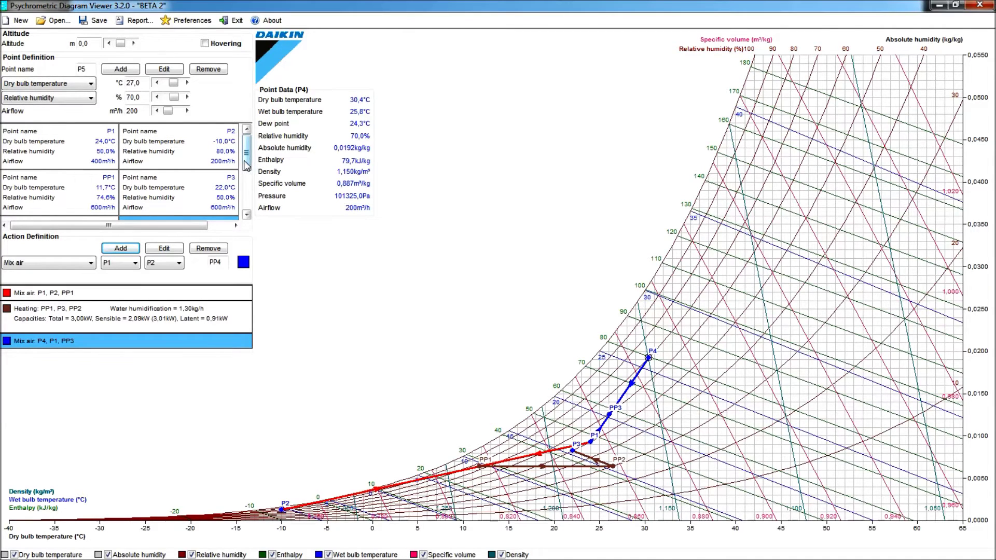
pyautogui.moveTo(244, 171); pyautogui.dragTo(245, 207)
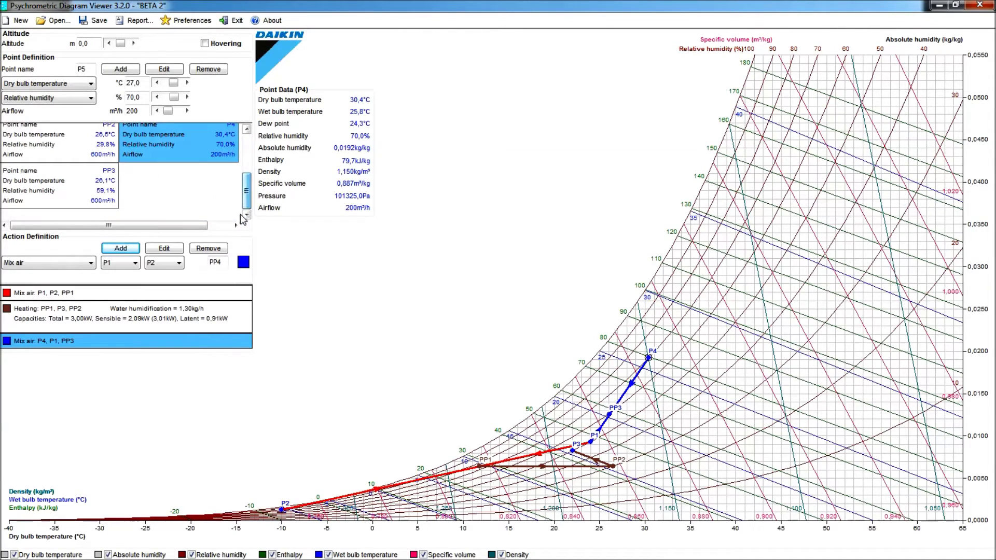
pyautogui.click(247, 129)
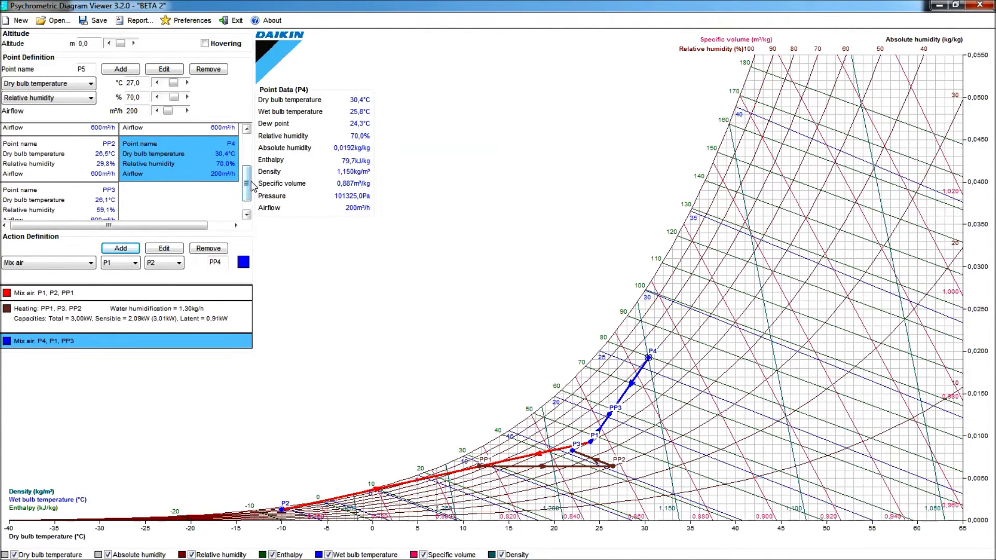
pyautogui.click(247, 143)
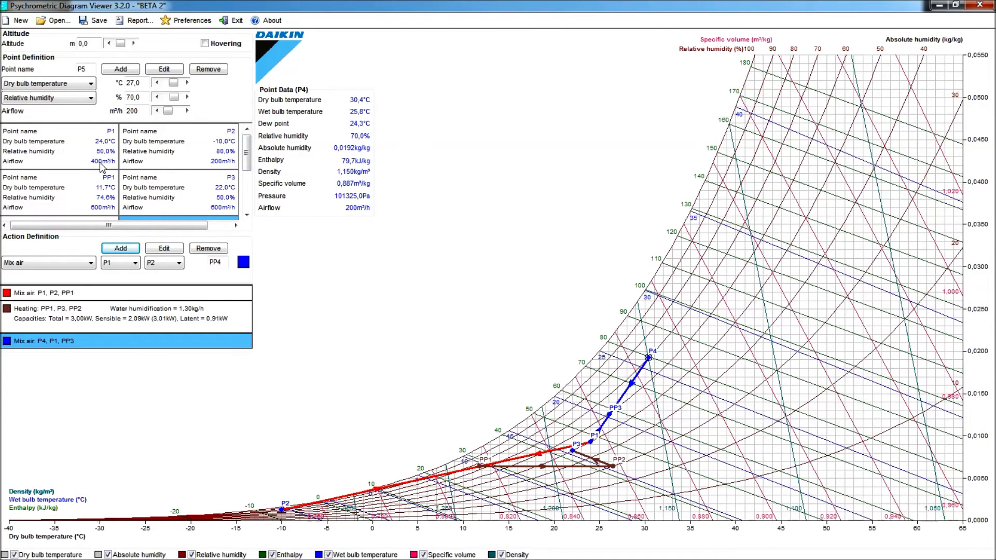
pyautogui.click(248, 177)
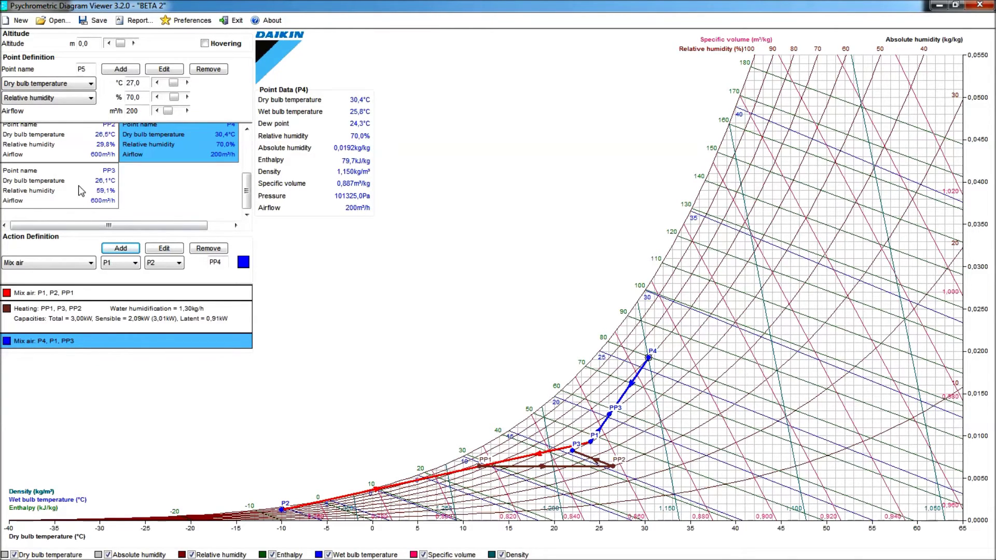
pyautogui.click(79, 195)
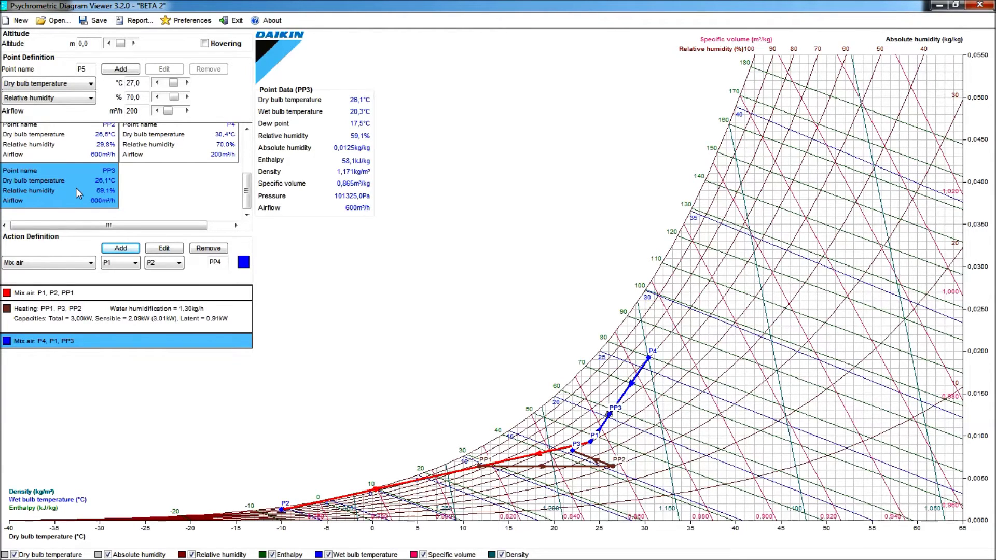
# - Add a Cooling action from PP3 to P3, producing new point PP4
pyautogui.click(92, 264)
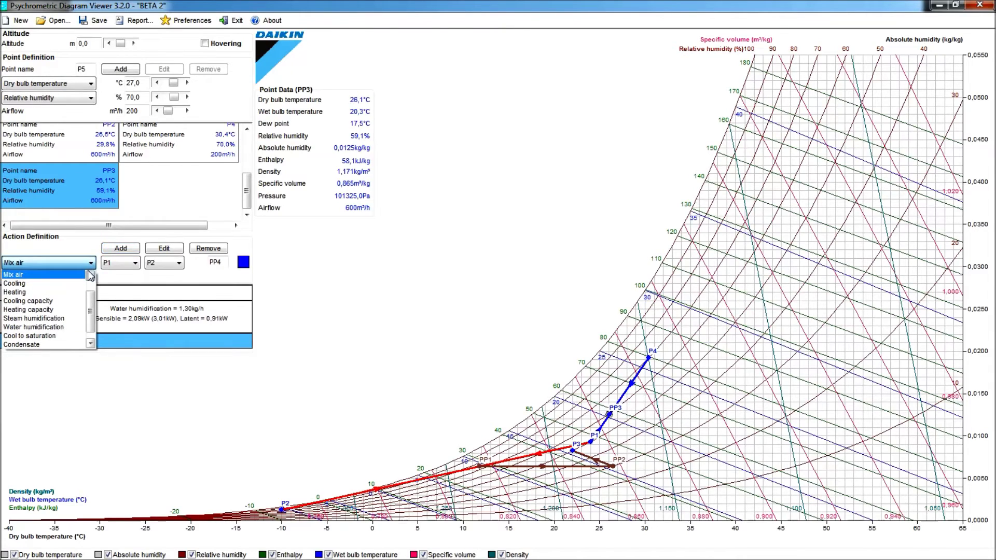
pyautogui.click(56, 284)
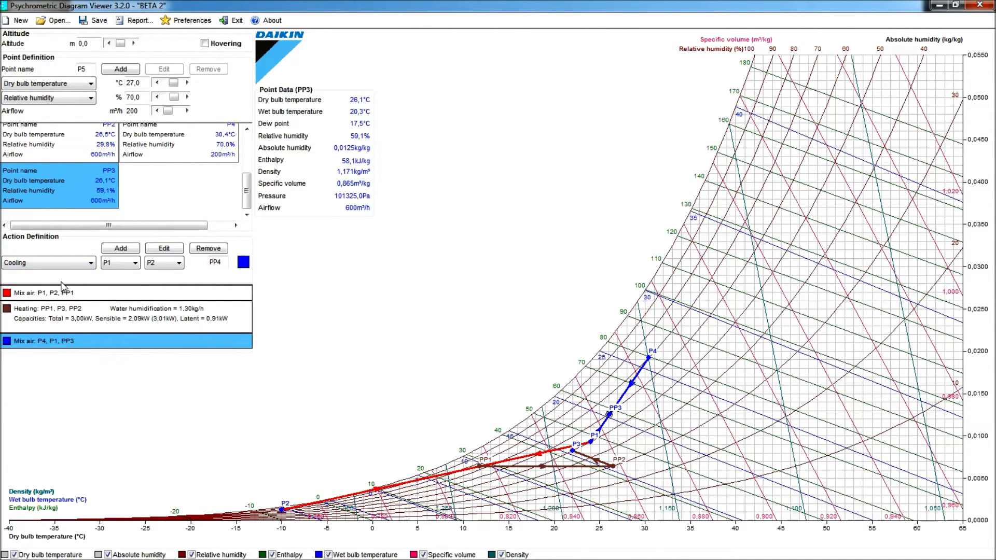
pyautogui.click(135, 263)
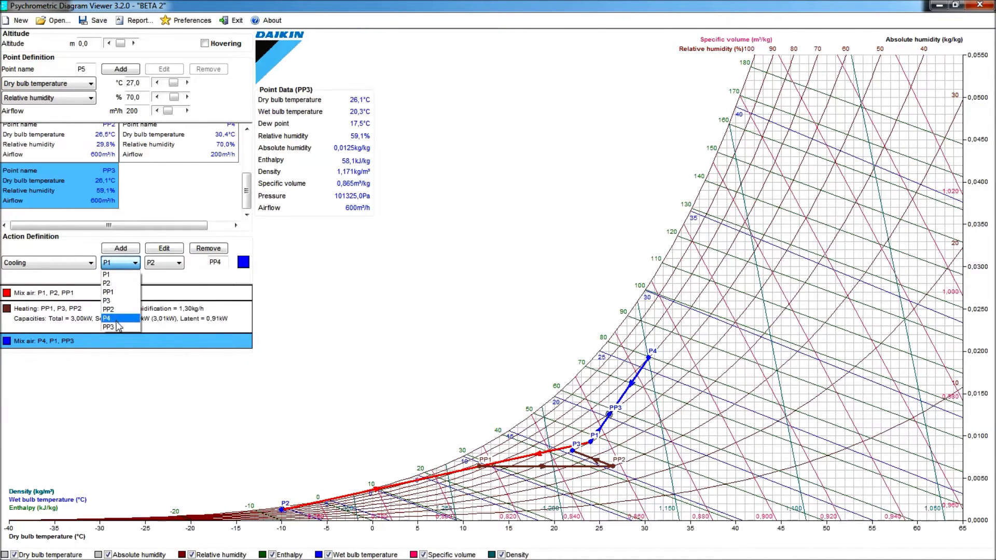
pyautogui.click(117, 328)
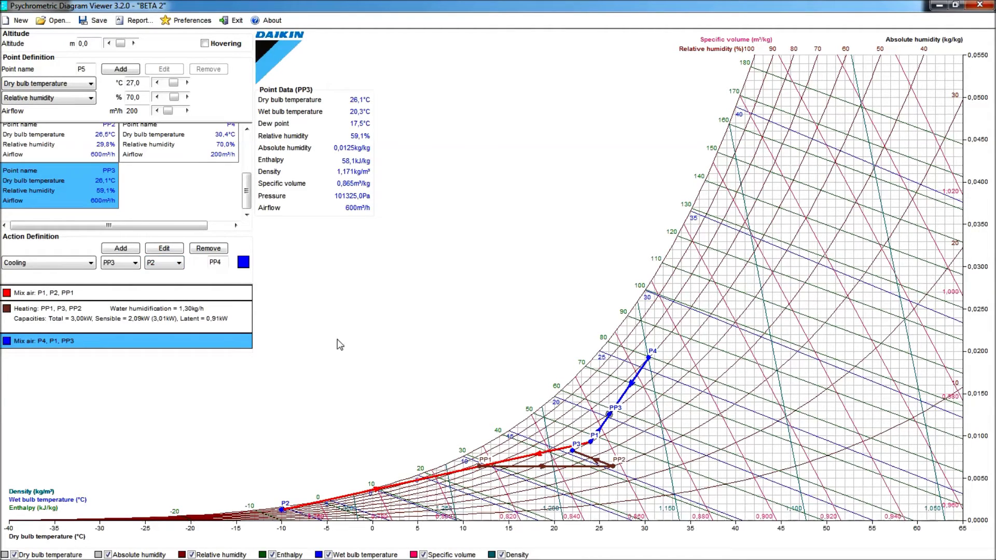
pyautogui.click(179, 263)
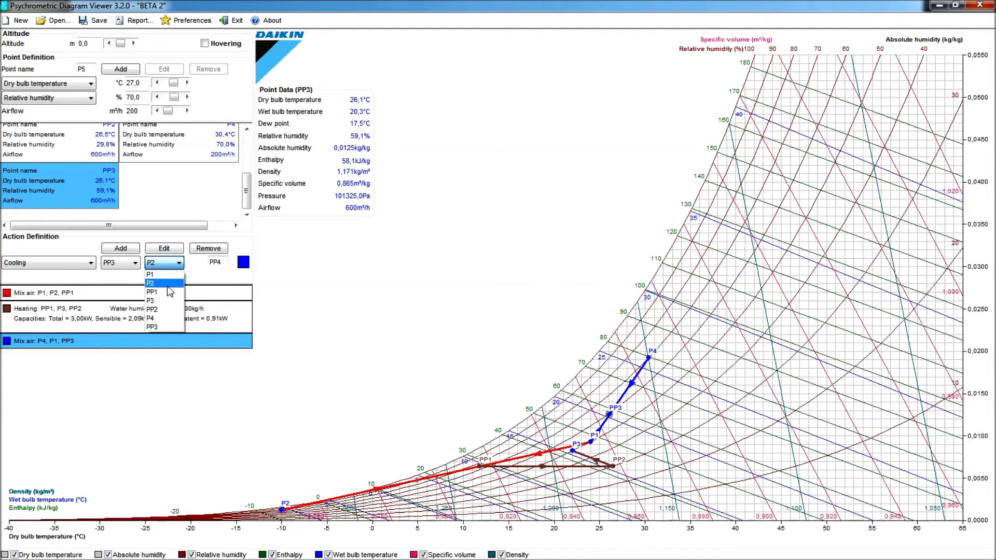
pyautogui.click(168, 284)
pyautogui.click(121, 248)
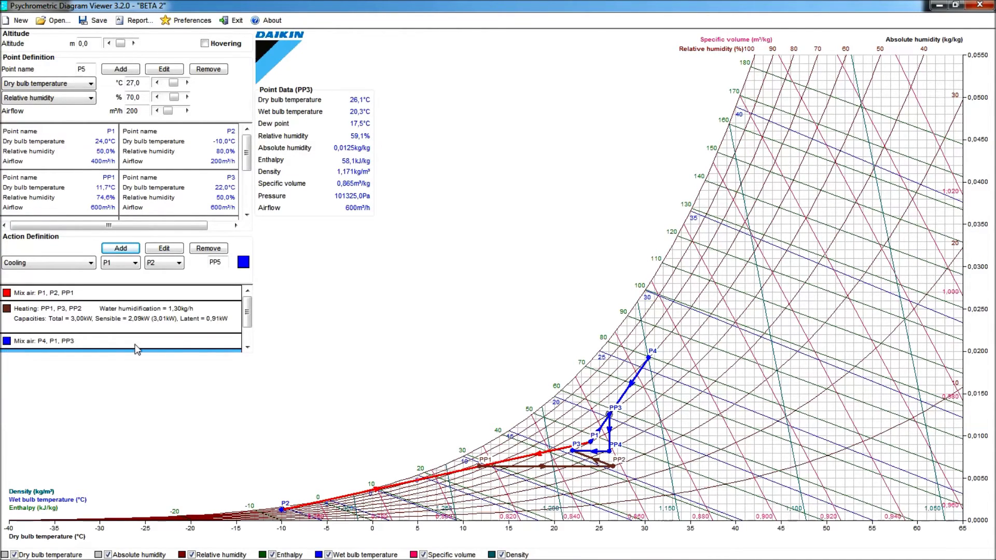
pyautogui.moveTo(248, 320); pyautogui.dragTo(248, 347)
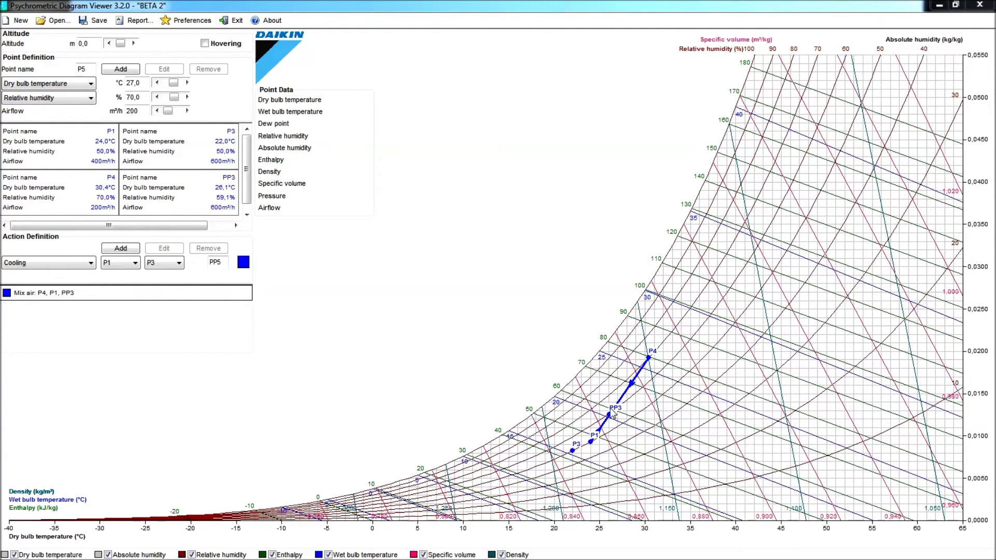
# - Open the action type list in Action Definition
pyautogui.click(92, 264)
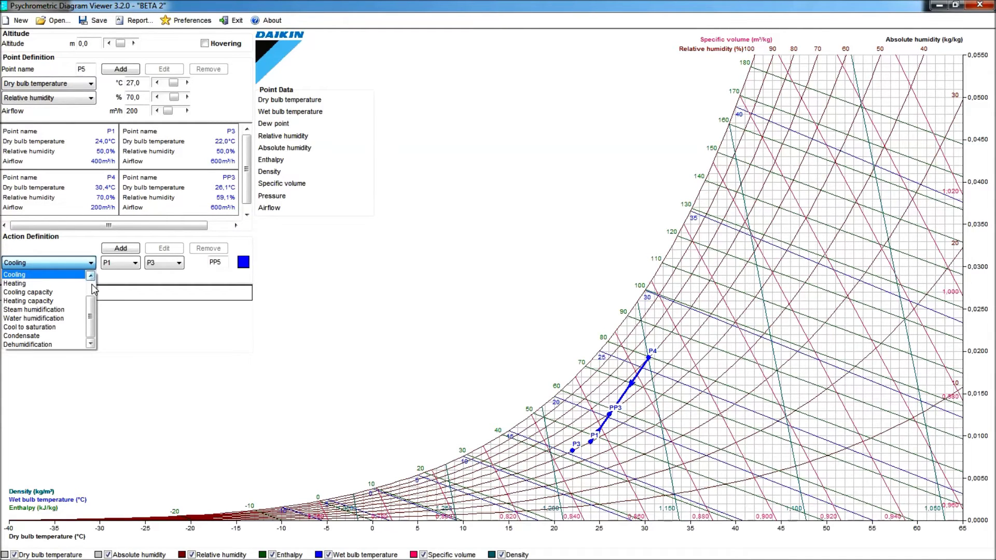
# - Add a Cool to saturation action from PP3 at 75% SHF, creating PP5
pyautogui.click(60, 329)
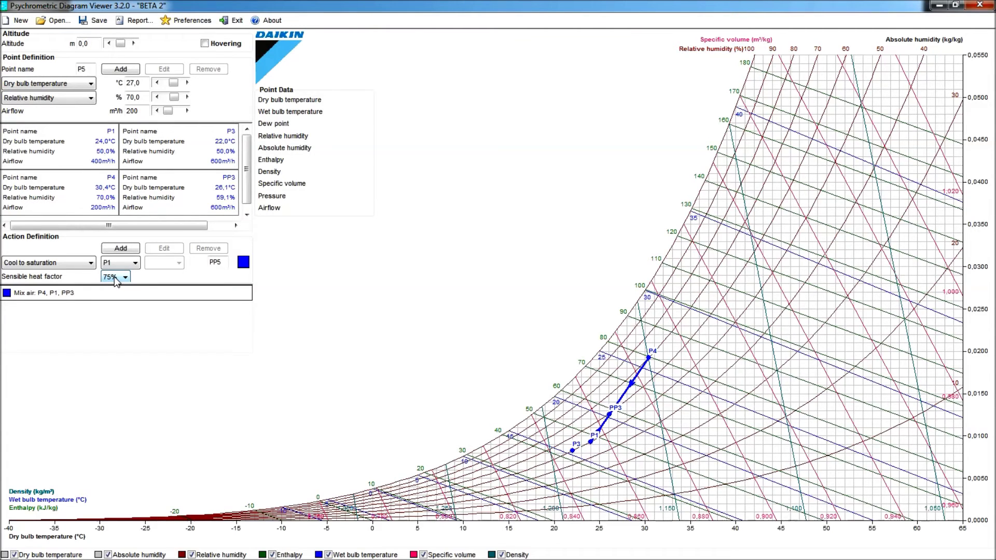
pyautogui.click(135, 264)
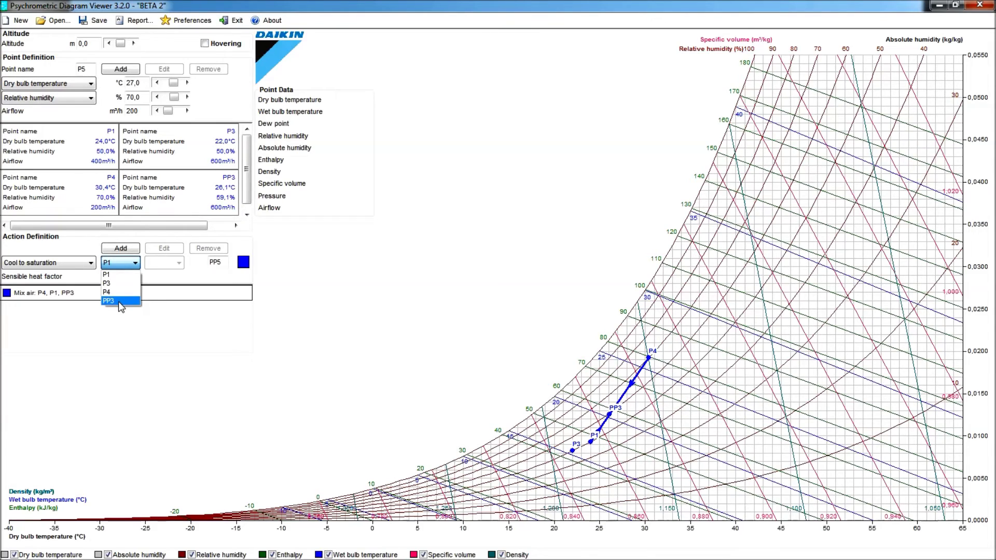
pyautogui.click(118, 301)
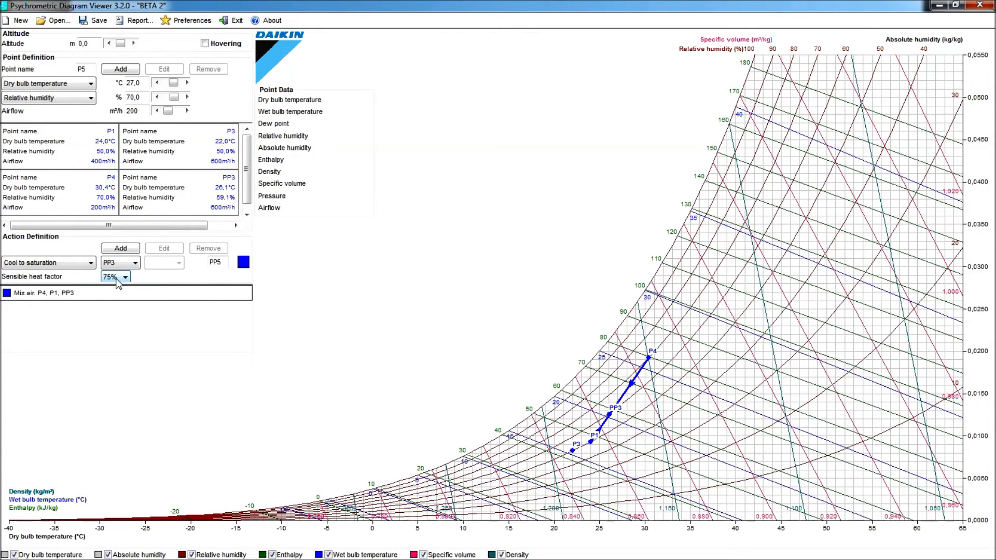
pyautogui.click(121, 250)
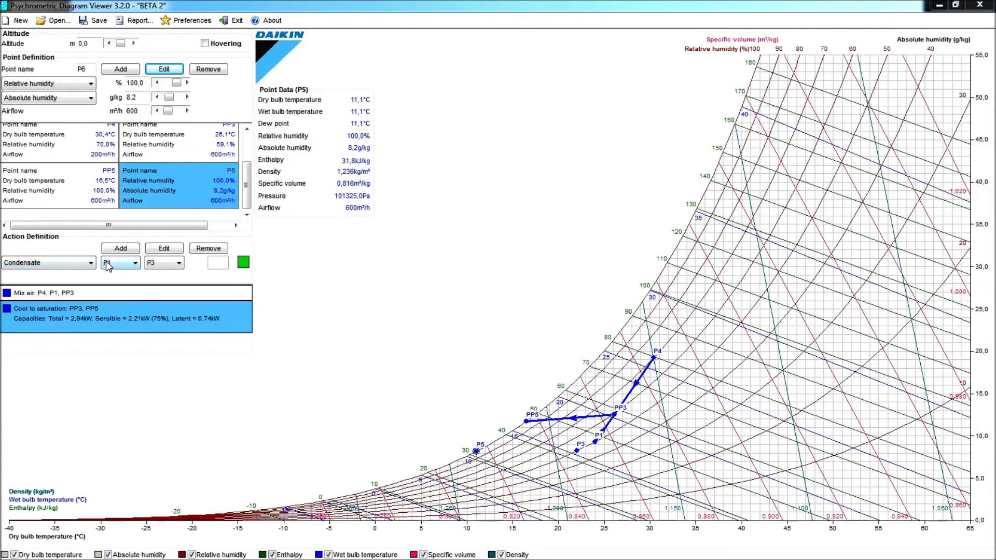
# - Add a Condensate action from PP5 to P5, giving 2,52 kg/h dehumidification
pyautogui.click(133, 263)
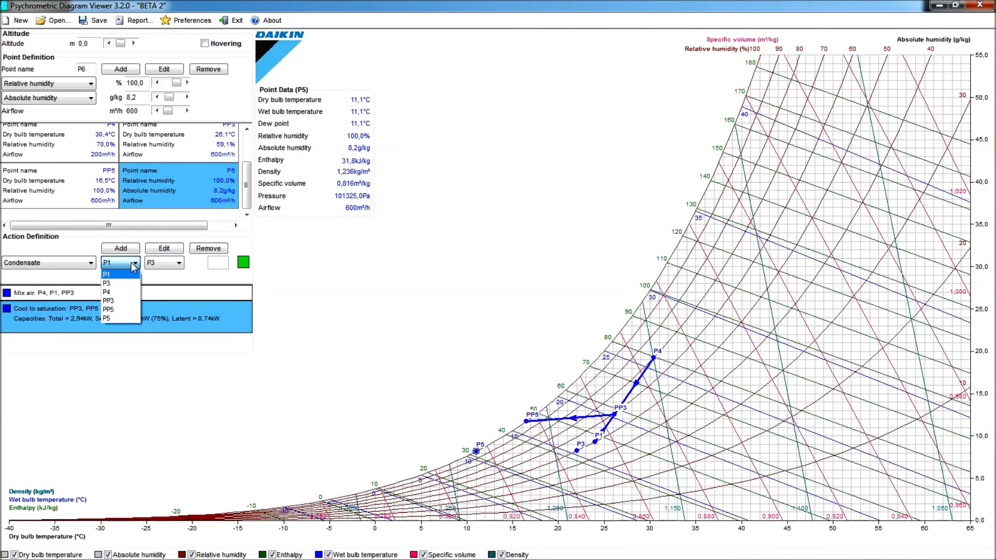
pyautogui.click(123, 310)
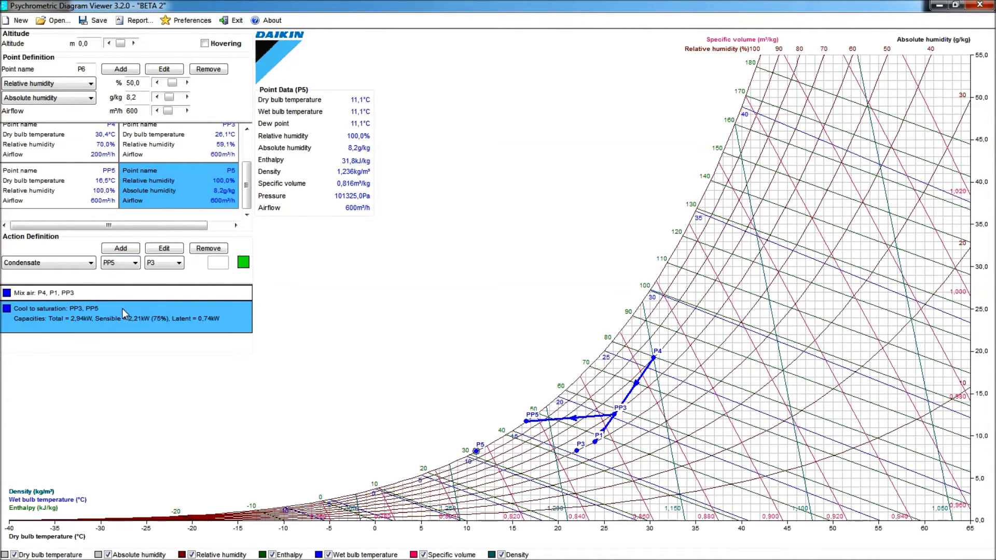
pyautogui.click(180, 263)
pyautogui.click(164, 319)
pyautogui.click(121, 249)
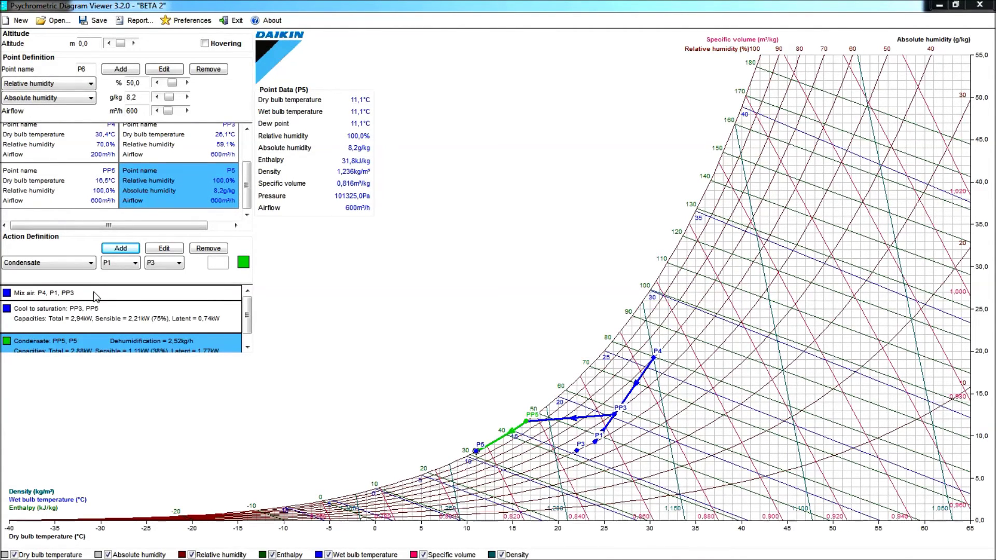
# - Add a red Heating action from P5 to P3 with water humidification, producing PP6
pyautogui.click(91, 265)
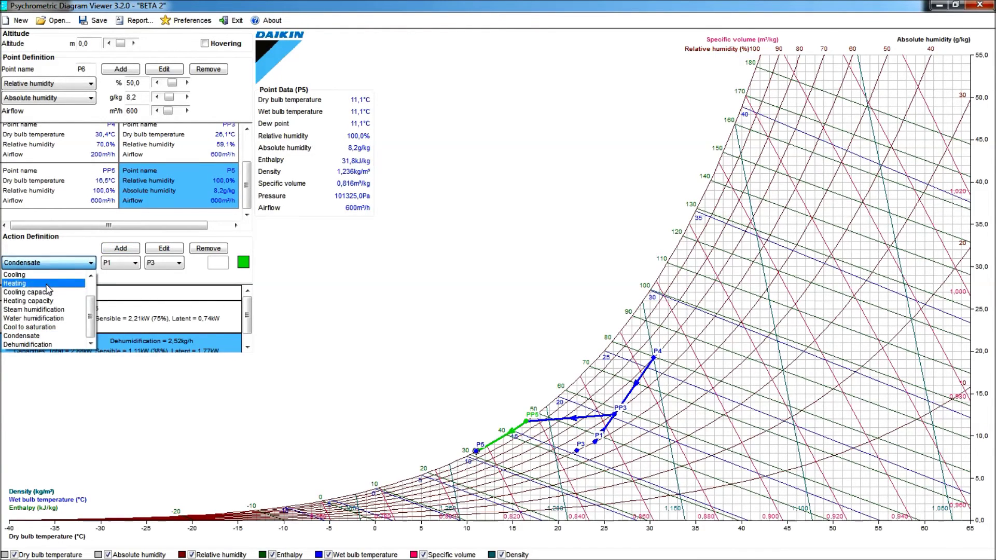
pyautogui.click(47, 283)
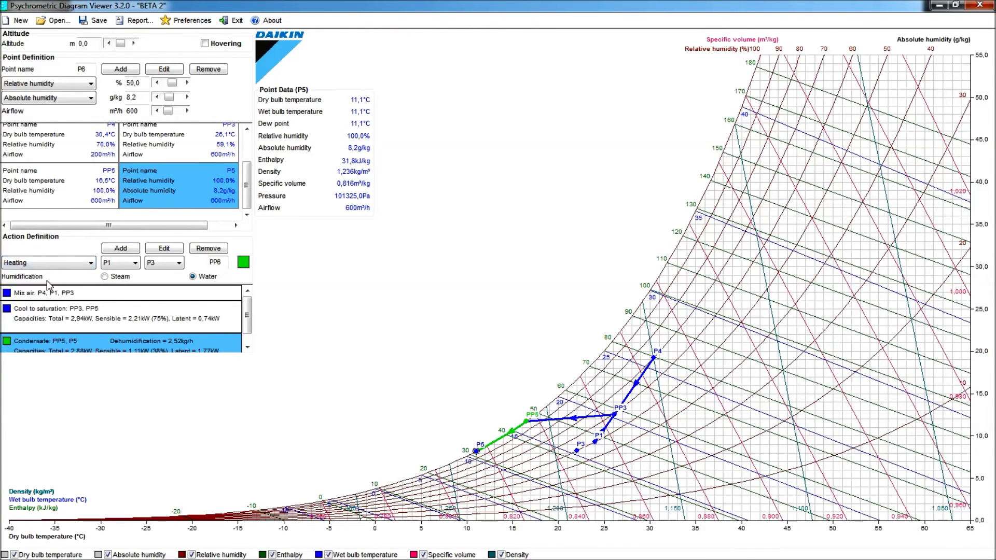
pyautogui.click(137, 262)
pyautogui.click(113, 319)
pyautogui.click(244, 264)
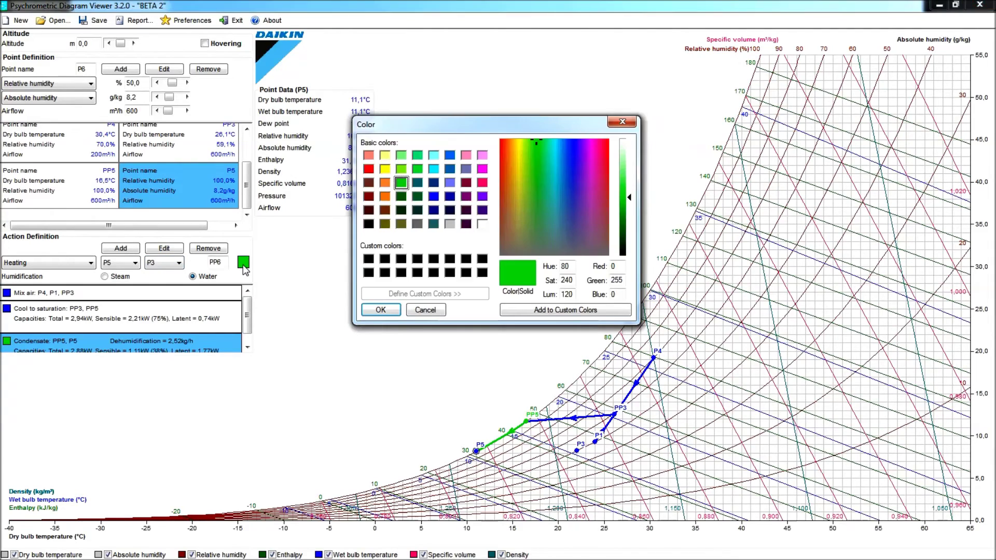
pyautogui.click(368, 169)
pyautogui.click(381, 309)
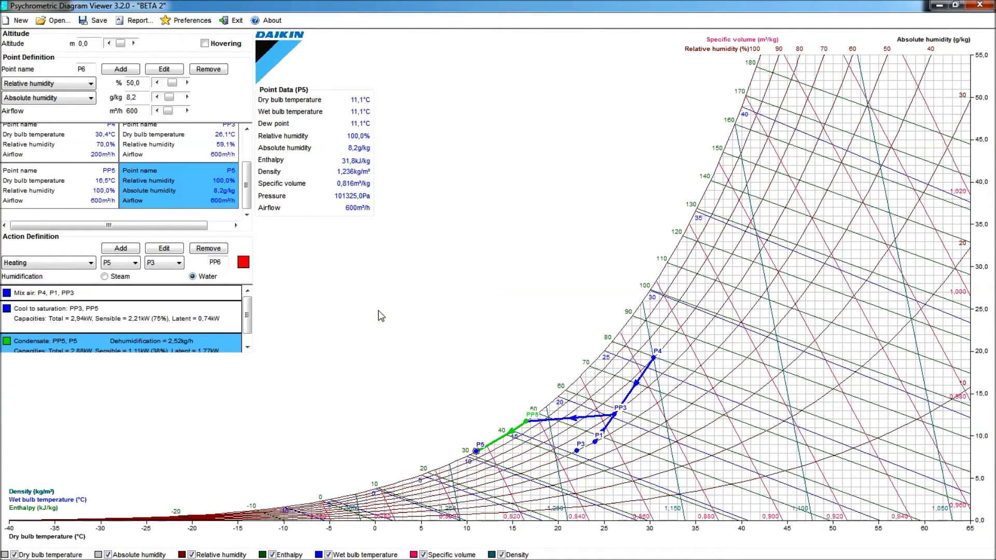
pyautogui.click(121, 248)
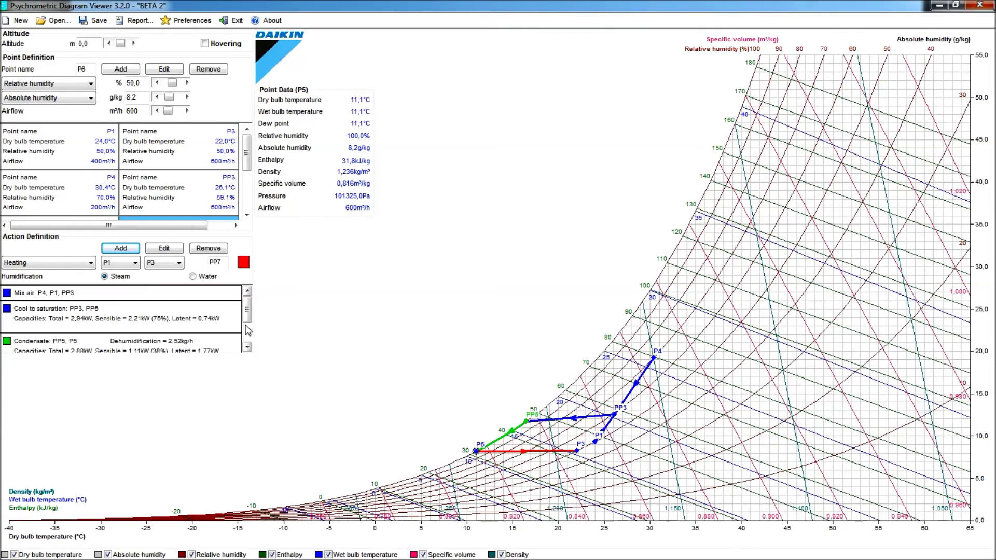
# - Scroll the action list to its end to show the P5–P3 heating at 2,23 kW
pyautogui.click(248, 346)
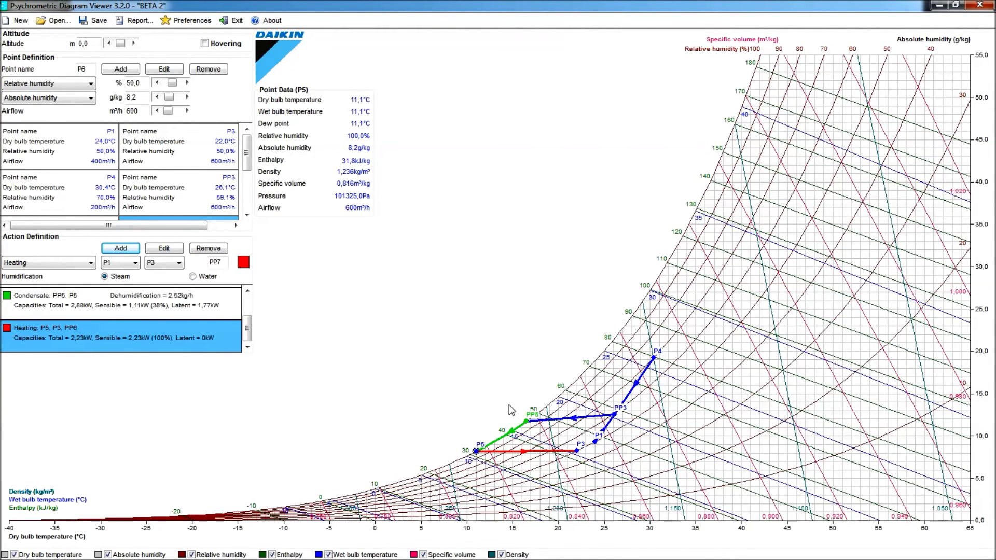
pyautogui.scroll(2, 434, 384)
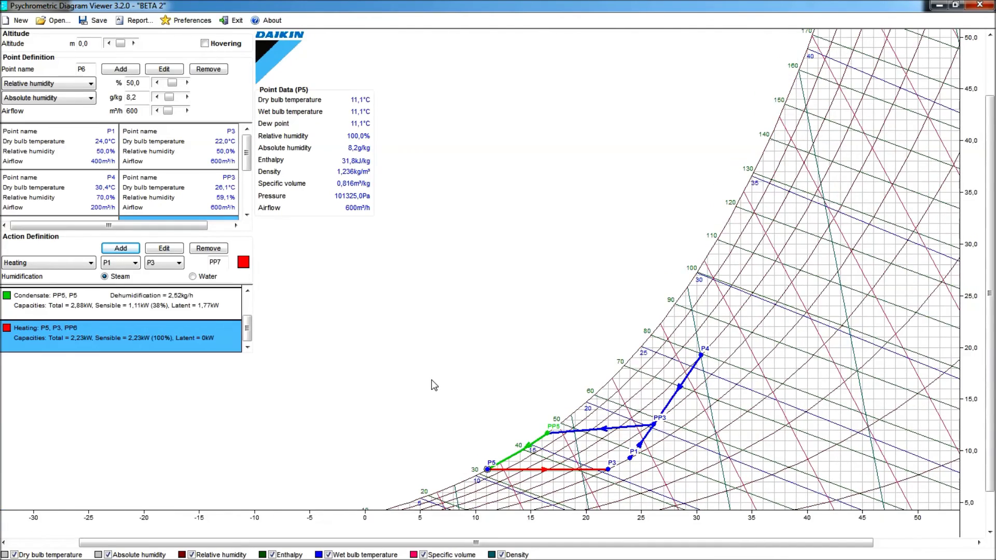
pyautogui.scroll(2, 435, 384)
pyautogui.scroll(-3, 435, 384)
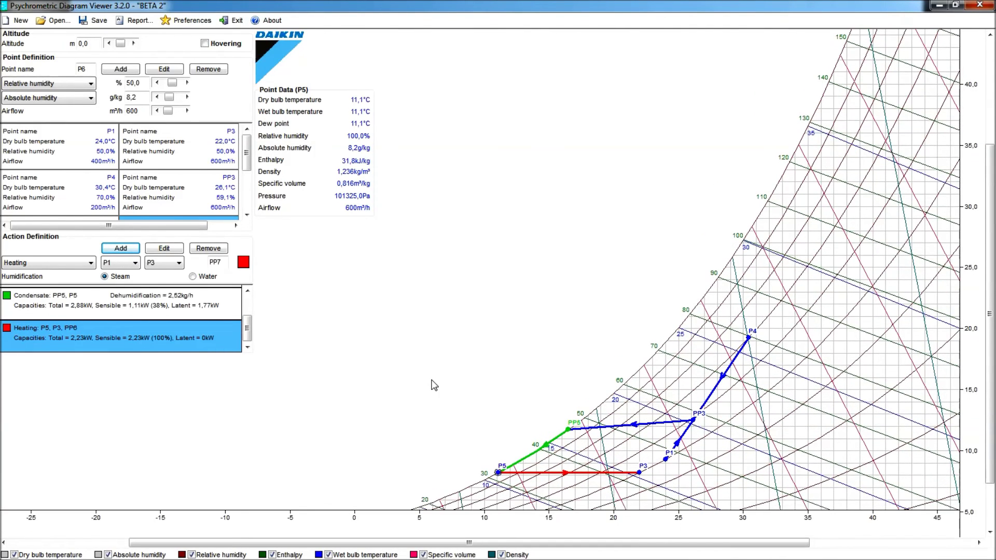
pyautogui.scroll(-1, 434, 384)
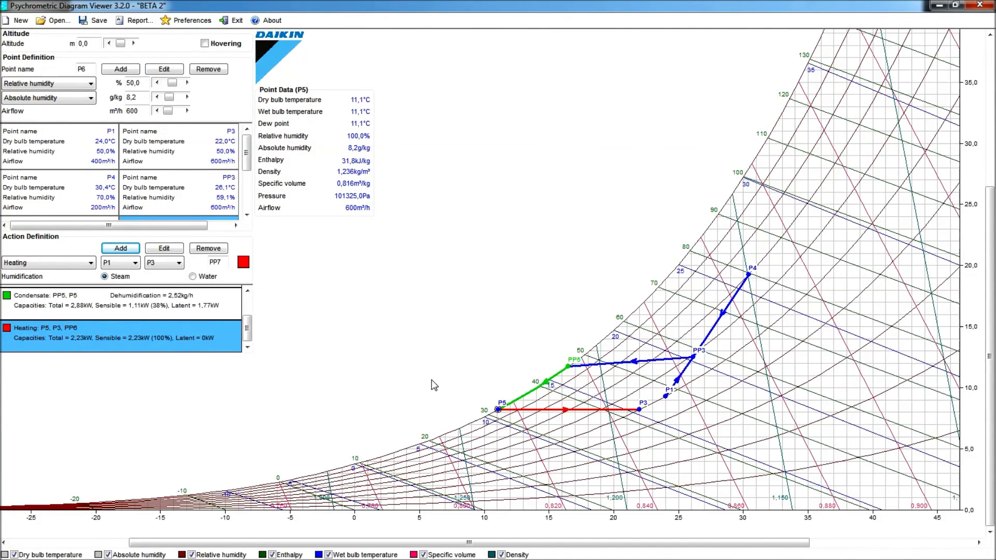
pyautogui.hscroll(-3, 431, 380)
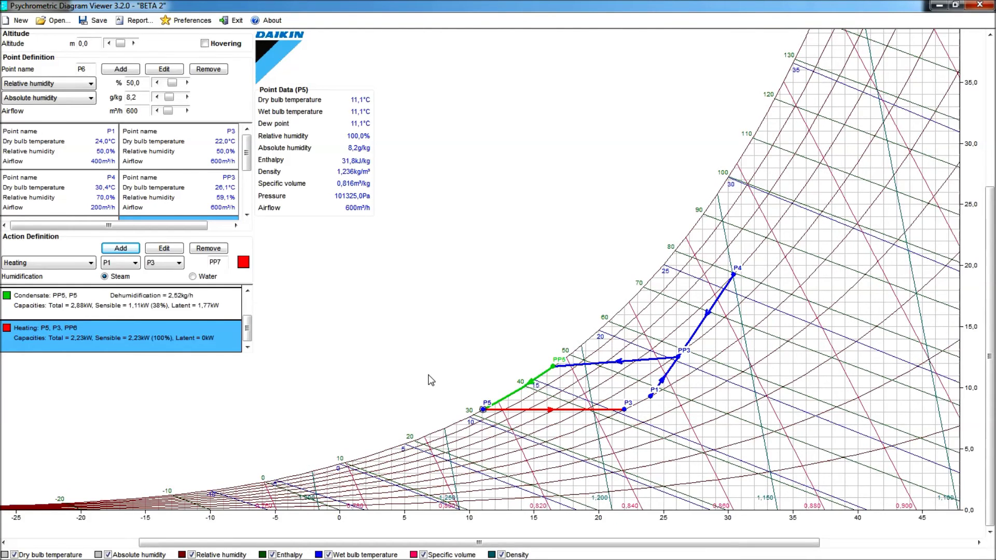
pyautogui.hscroll(-6, 431, 380)
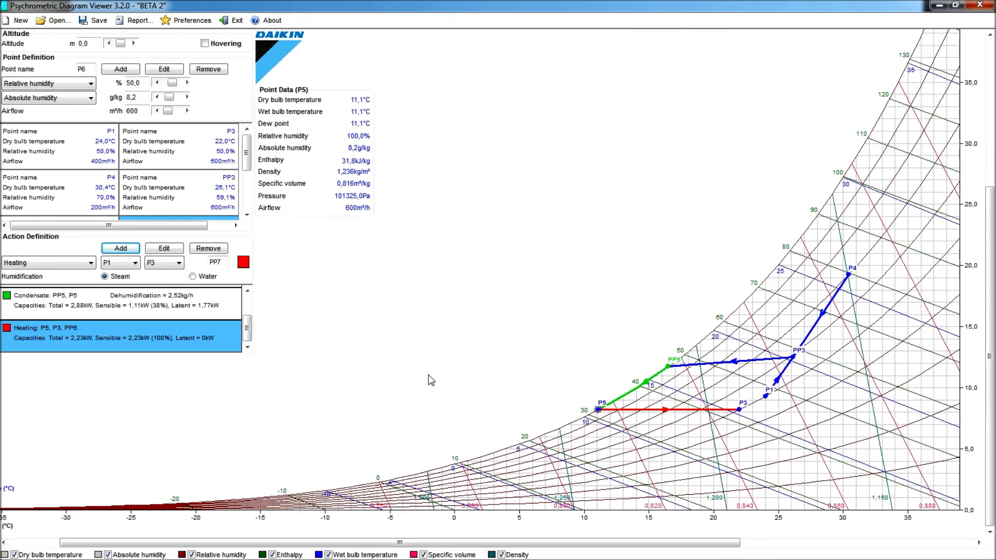
pyautogui.scroll(2, 431, 380)
pyautogui.scroll(2, 431, 381)
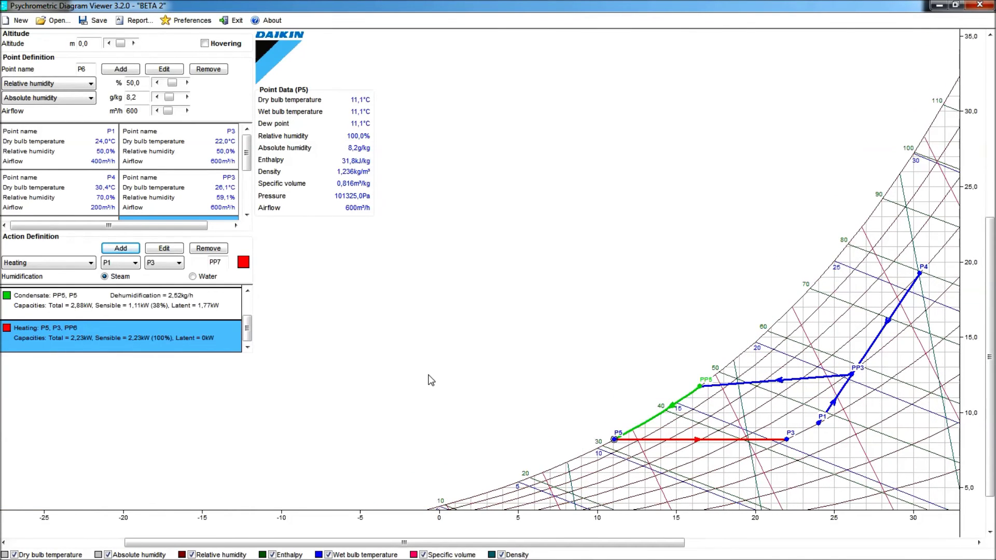
pyautogui.hscroll(-1, 431, 380)
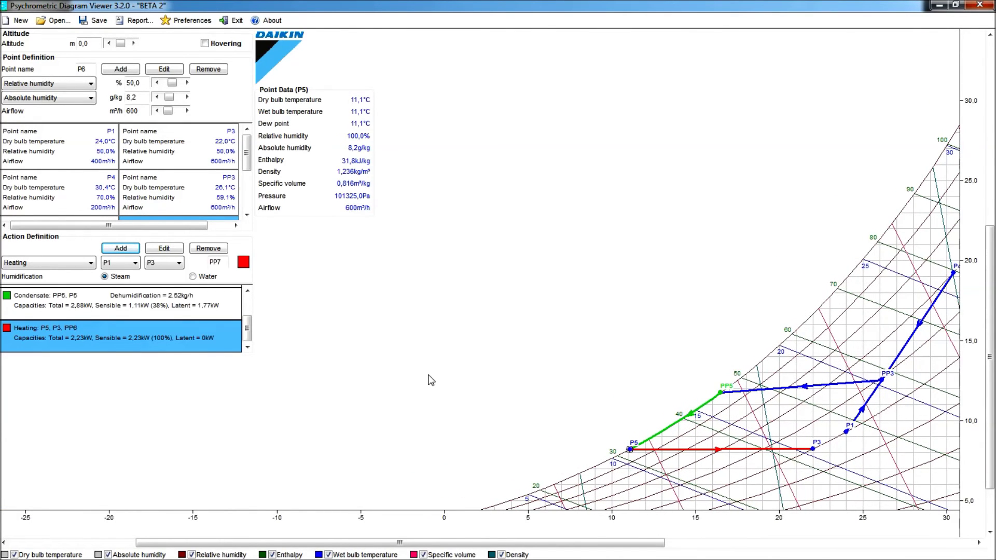
pyautogui.hscroll(5, 431, 380)
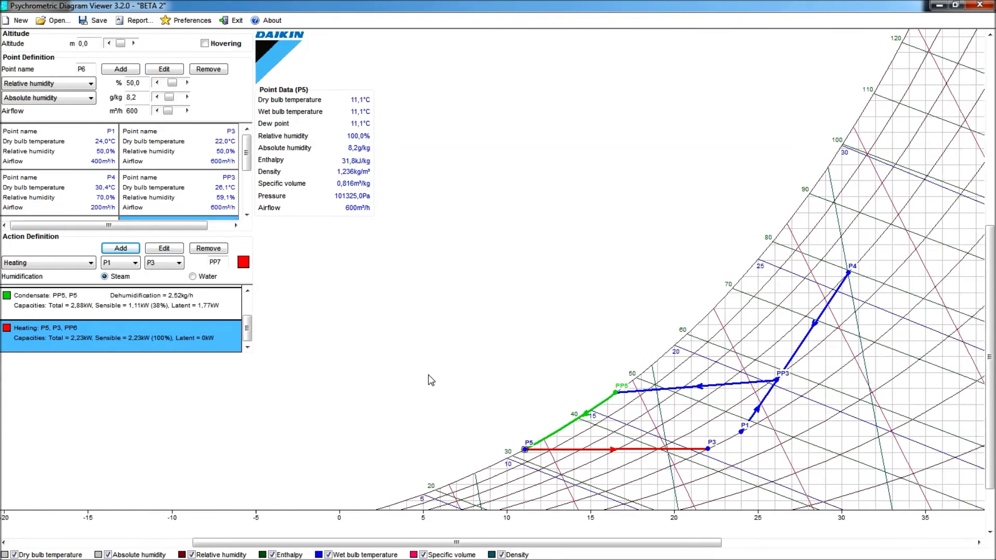
pyautogui.hscroll(4, 431, 381)
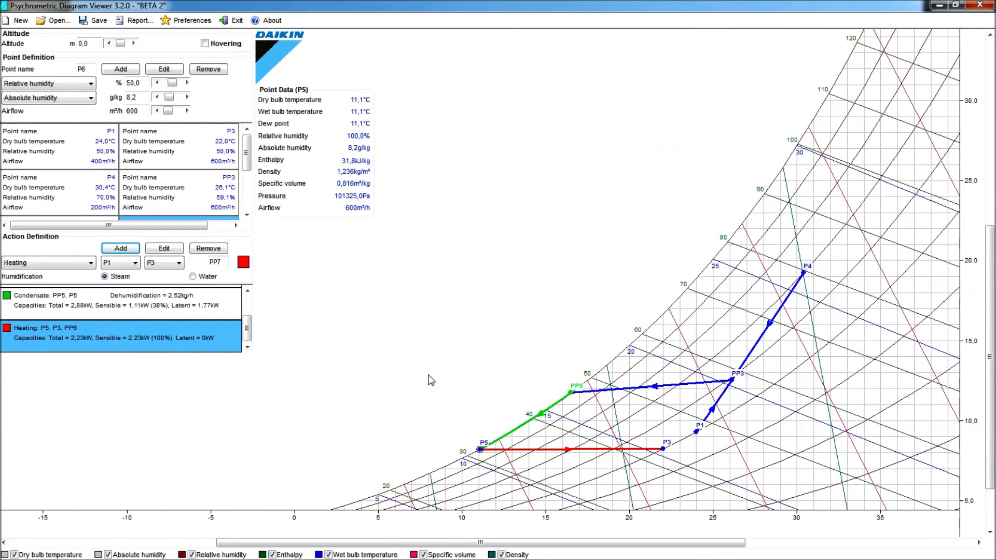
pyautogui.scroll(-5, 431, 380)
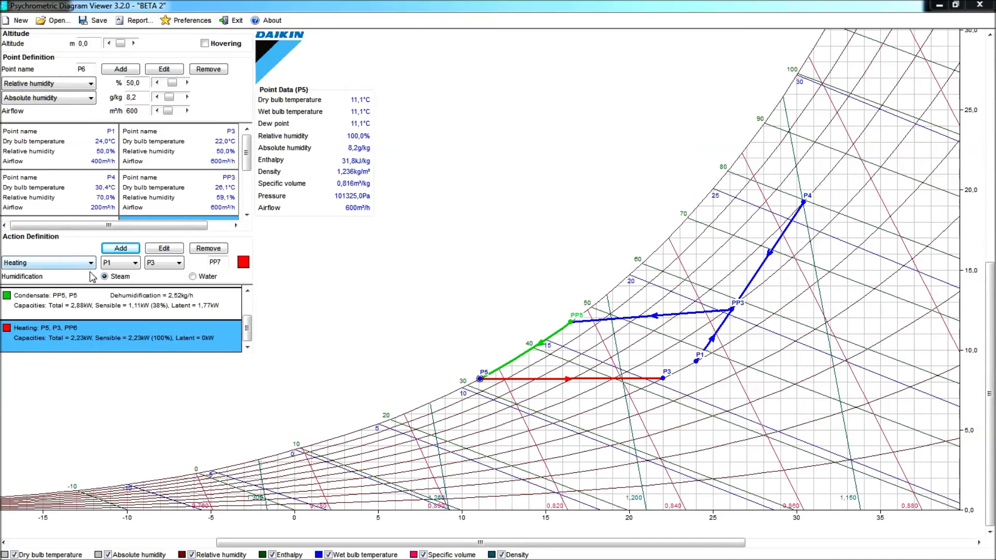
# - Add a dark-red Dehumidification process from P4 removing 0,5 kg/h of water, ending at PP7
pyautogui.click(92, 263)
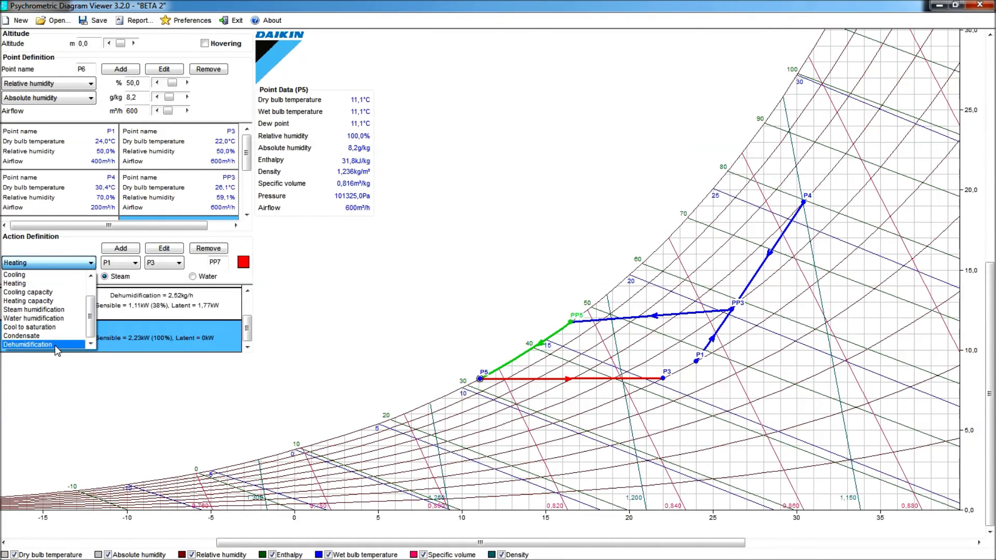
pyautogui.click(57, 345)
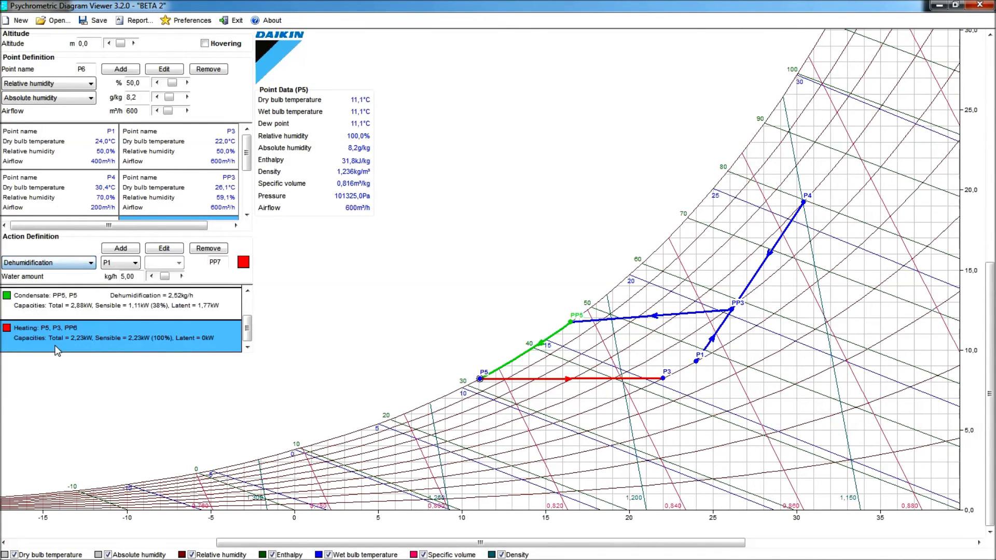
pyautogui.click(136, 263)
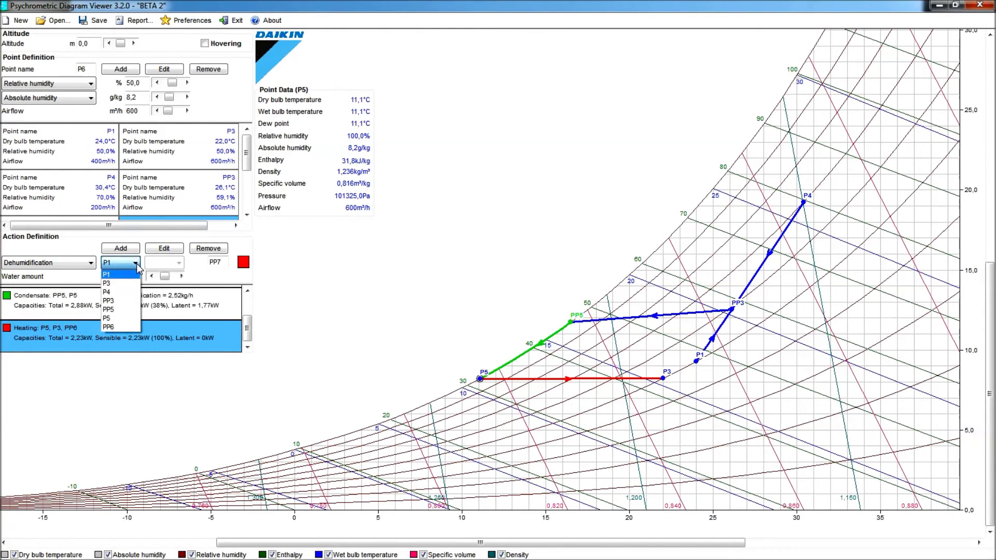
pyautogui.click(122, 294)
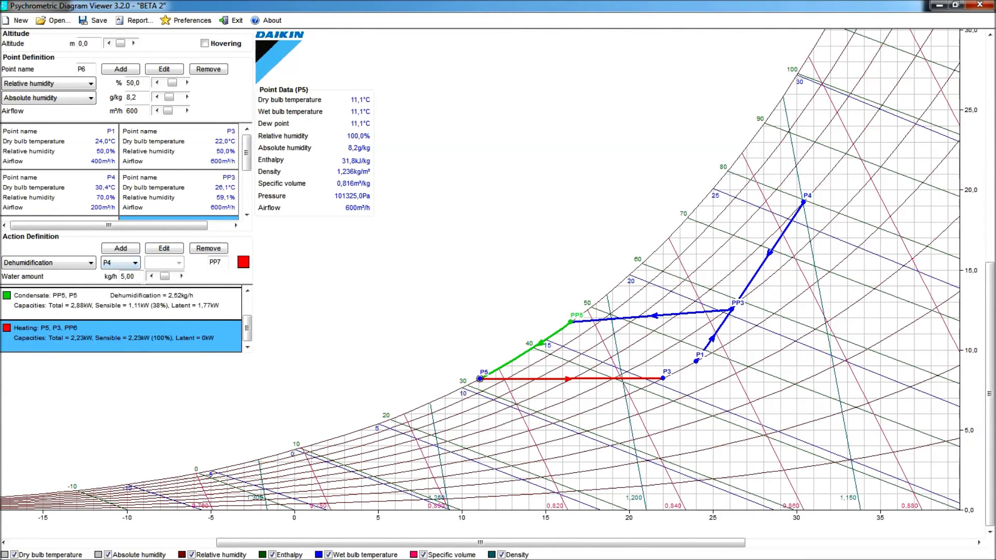
pyautogui.write('5')
pyautogui.click(243, 263)
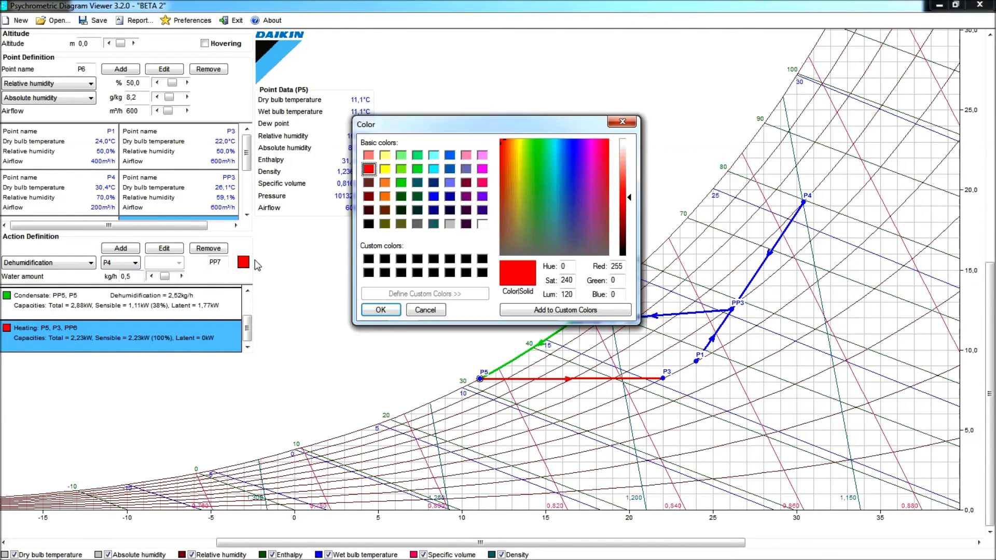
pyautogui.click(369, 196)
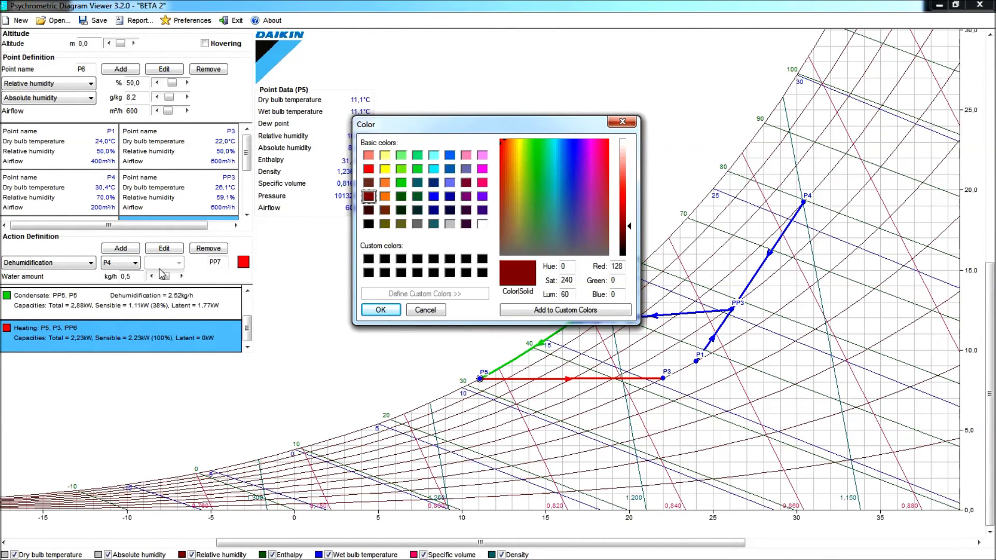
pyautogui.click(380, 310)
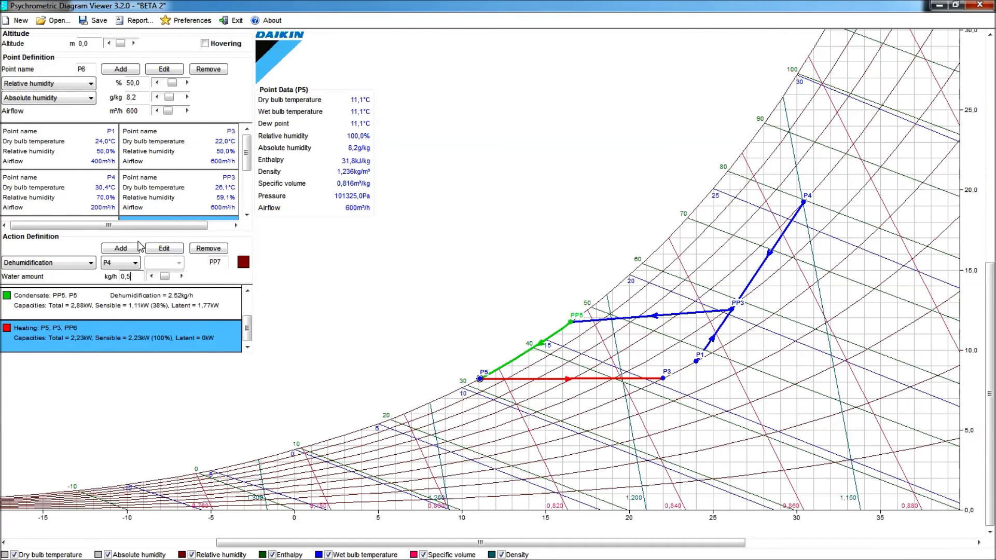
pyautogui.click(125, 249)
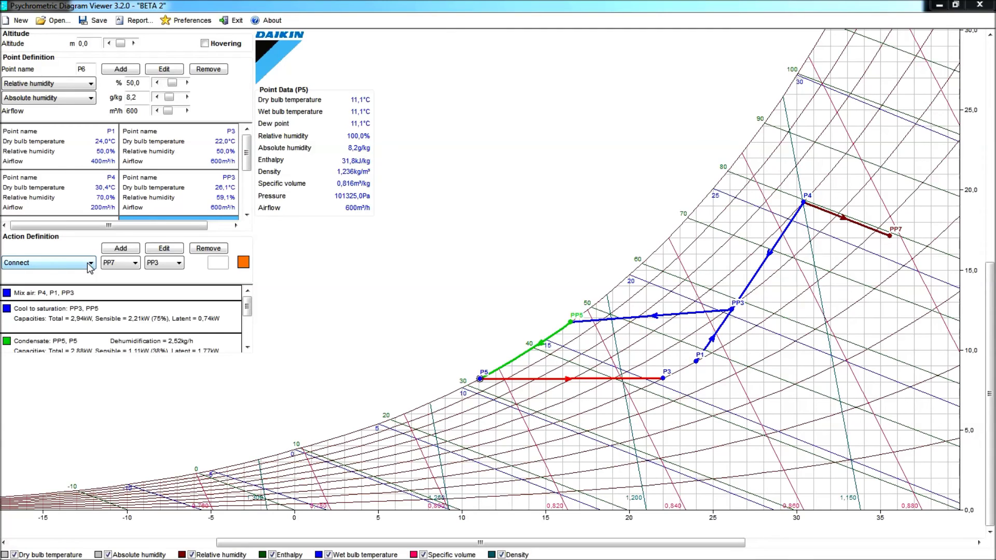
# - Connect PP3 to P5 with an orange line on the chart
pyautogui.click(135, 264)
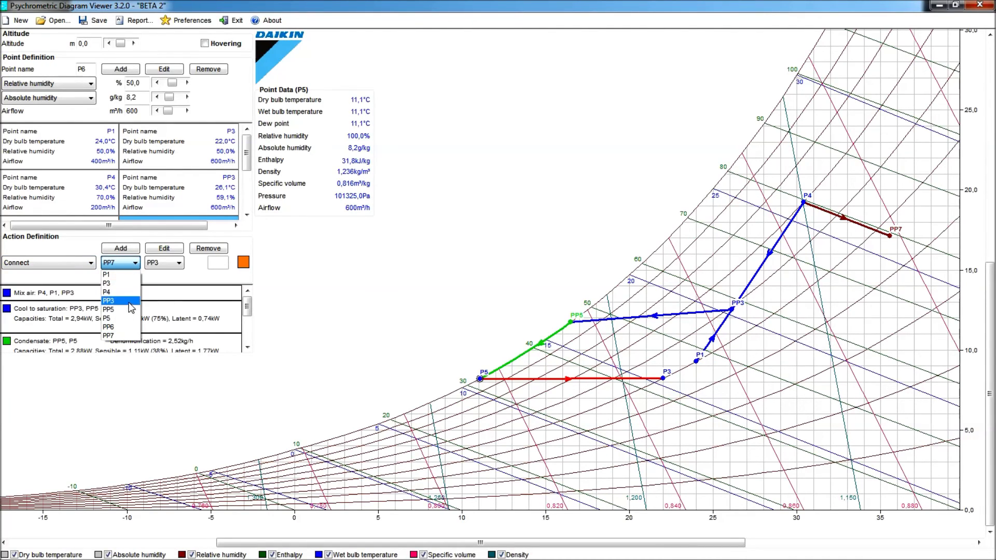
pyautogui.click(129, 302)
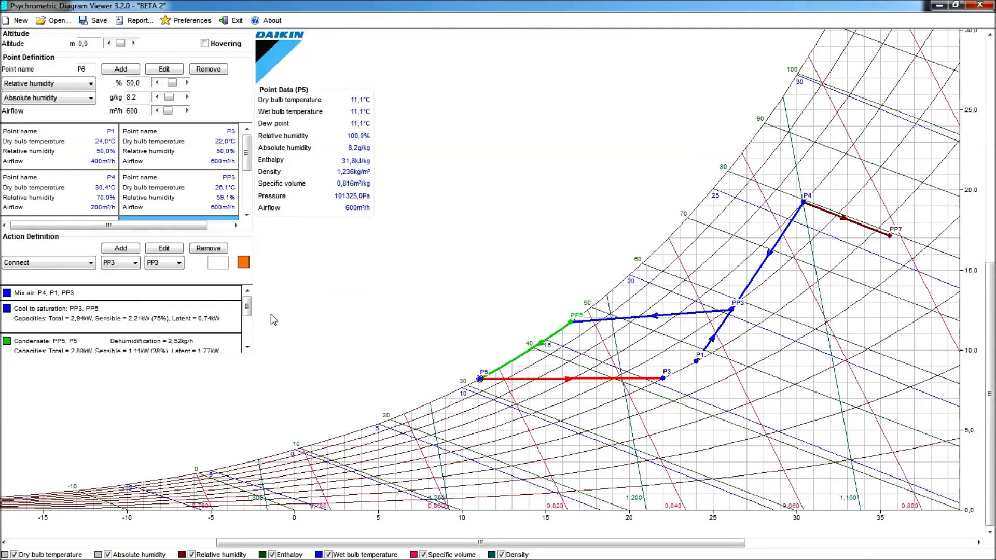
pyautogui.click(168, 267)
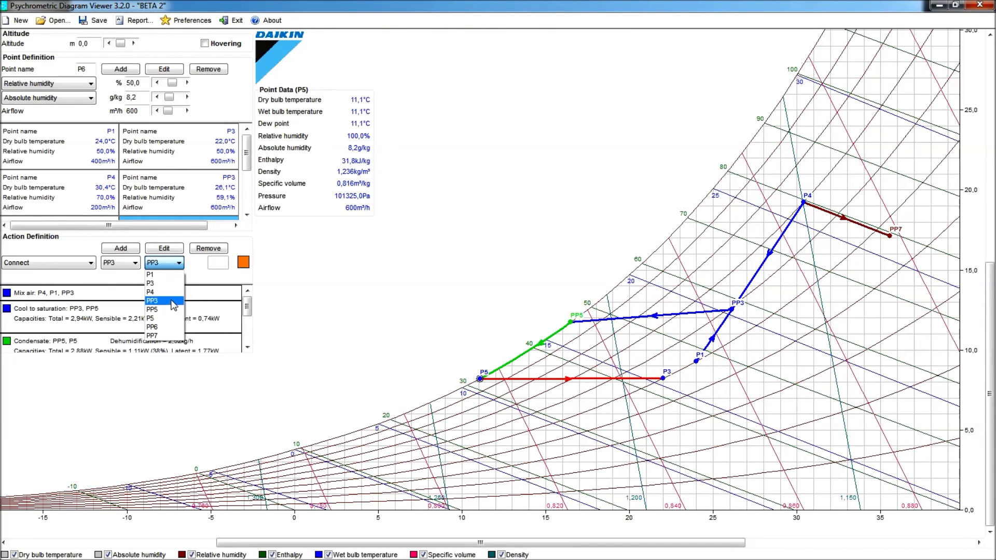
pyautogui.click(171, 318)
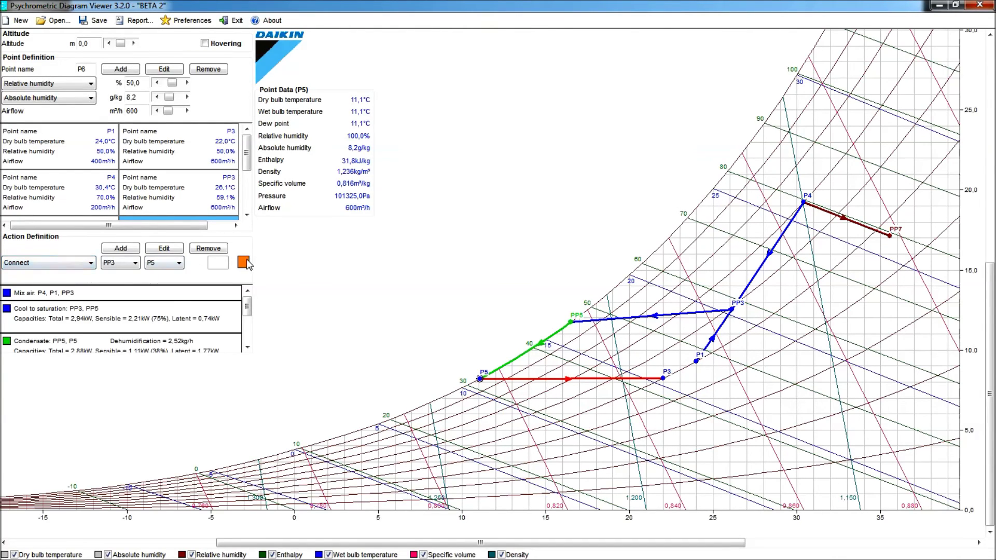
pyautogui.click(126, 249)
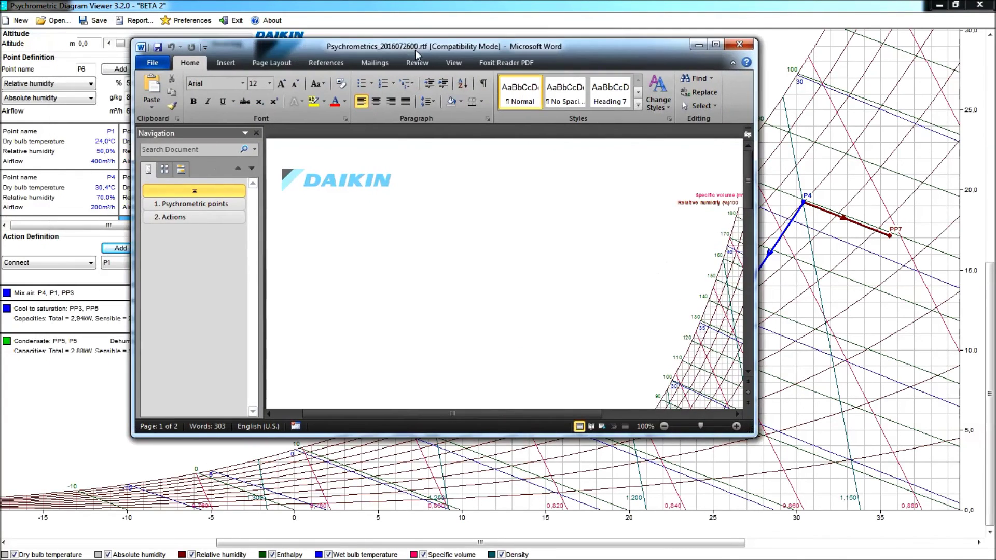
# - Maximize the Word report, scroll to page 2 to check the point and action tables, then return to the chart
pyautogui.click(716, 45)
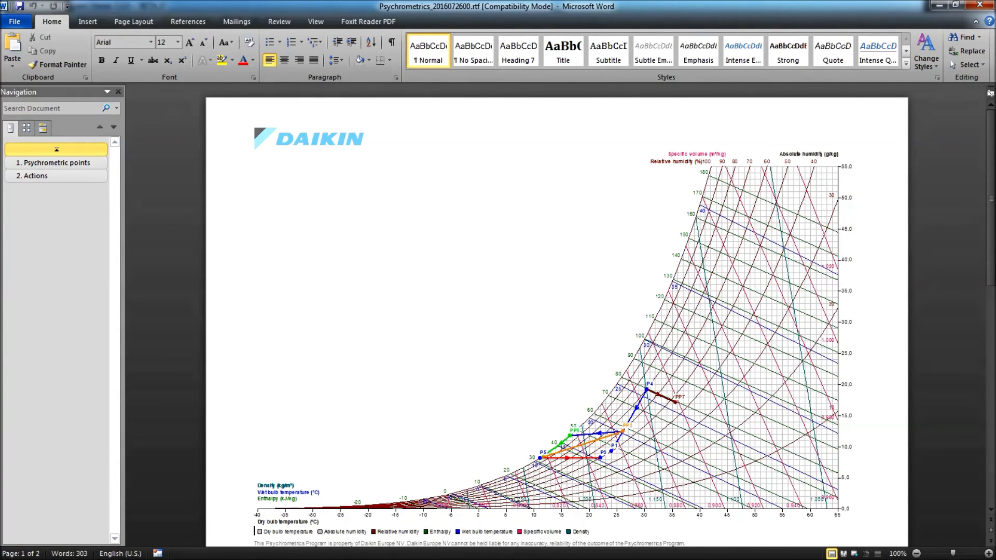
pyautogui.scroll(-15, 454, 376)
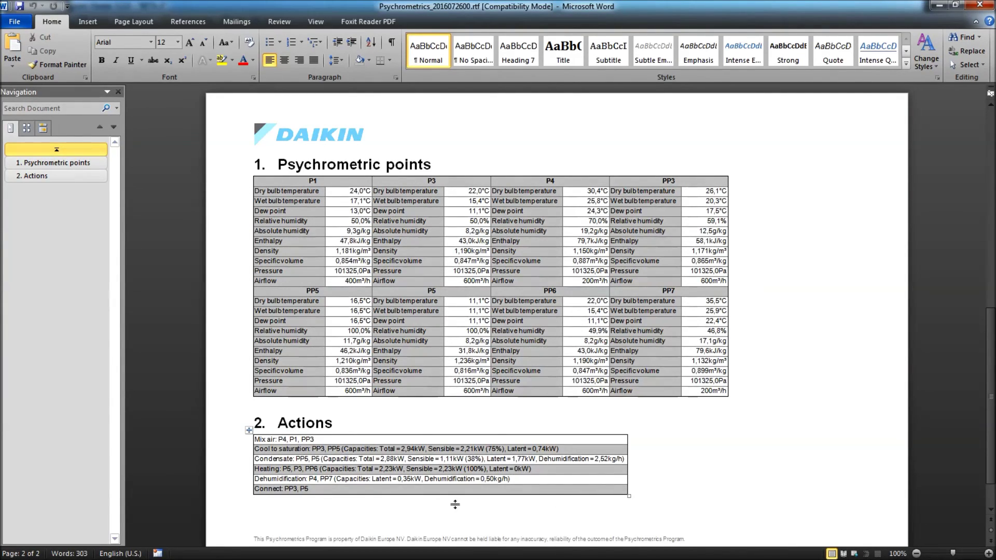
pyautogui.scroll(-1, 173, 454)
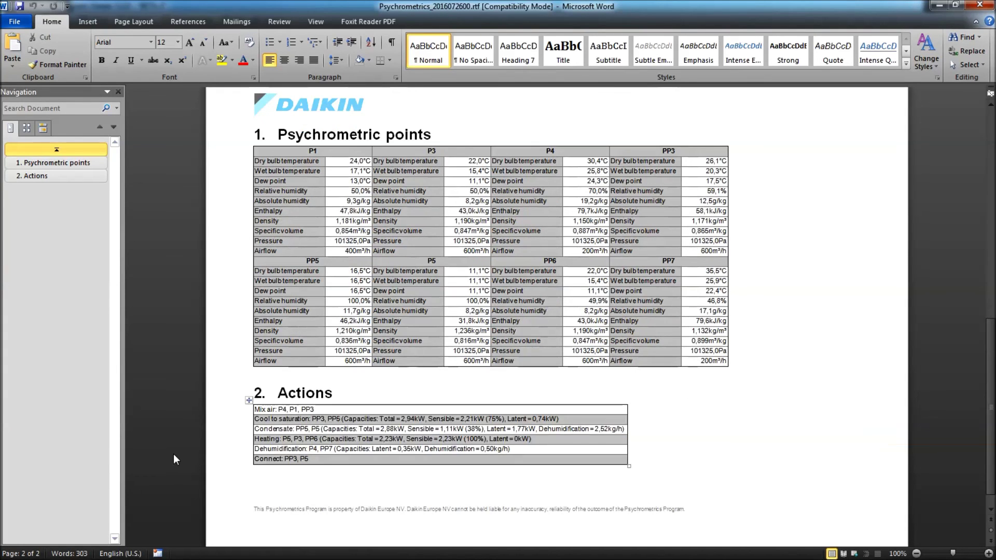
pyautogui.hotkey('alt', 'Tab')
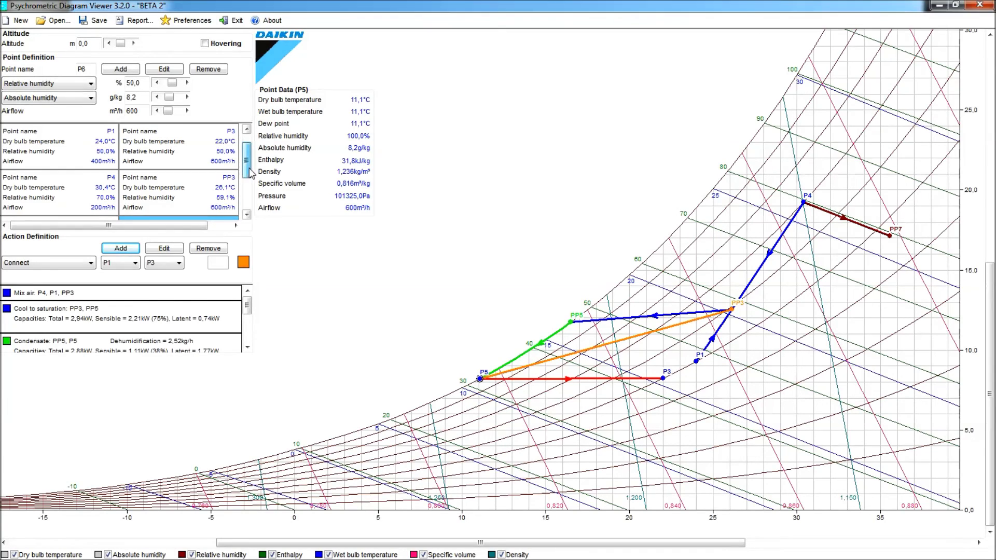
pyautogui.moveTo(247, 151)
pyautogui.mouseDown()
pyautogui.moveTo(249, 196)
pyautogui.moveTo(247, 139)
pyautogui.mouseUp()
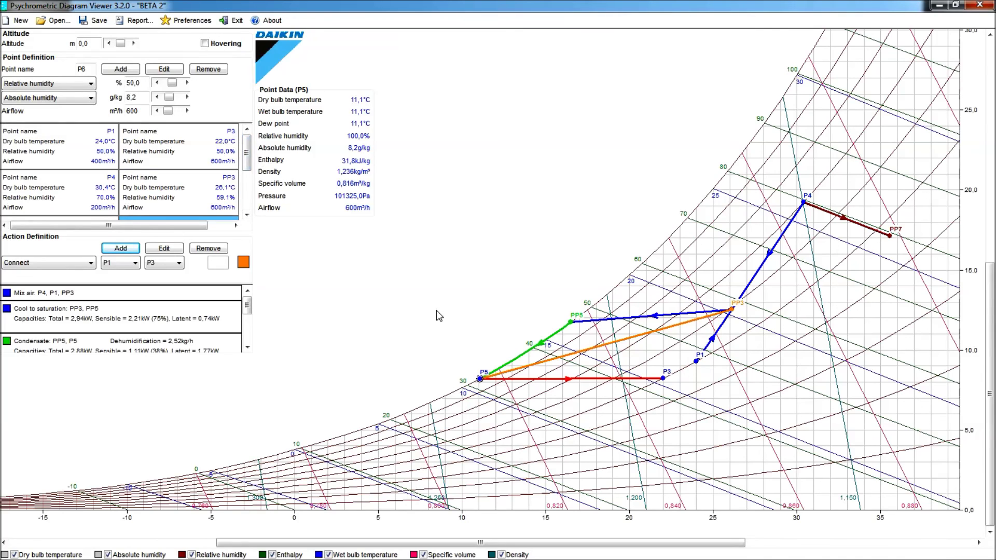